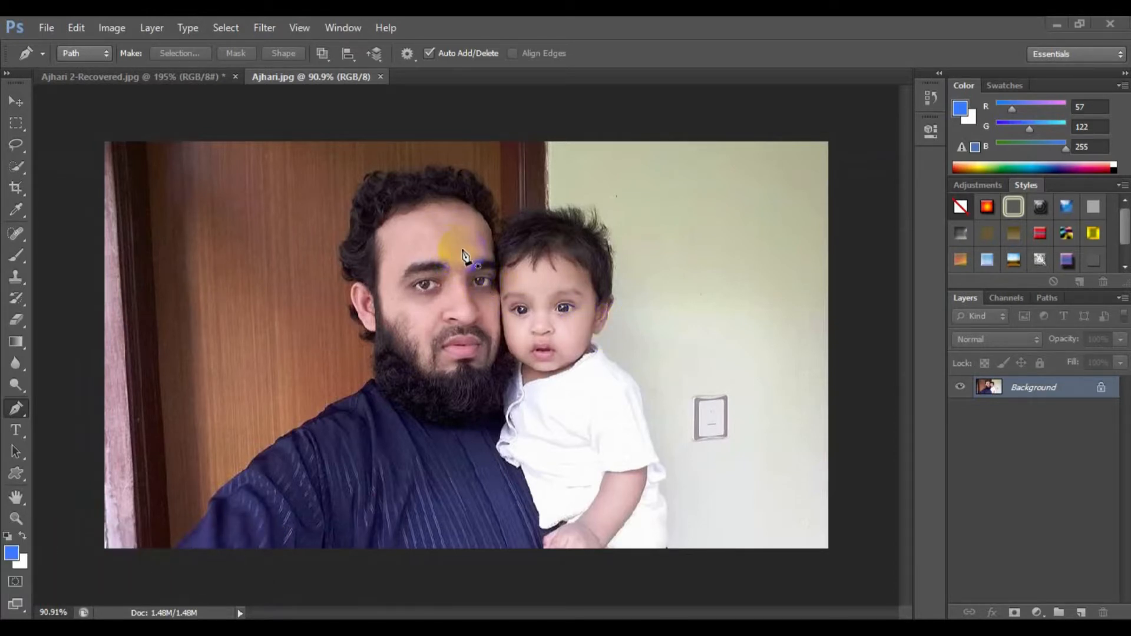
Bring up the Ajhari 2-Recovered.jpg photo and set the Pen tool to Path mode
scroll(459, 249, up, 5)
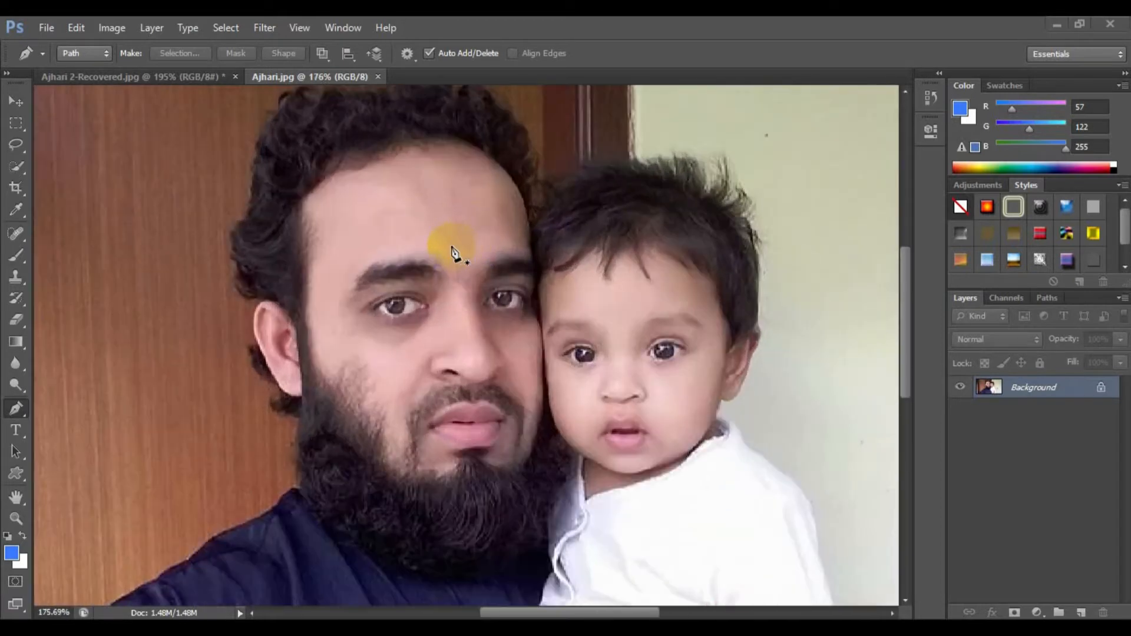
key(ctrl+Tab)
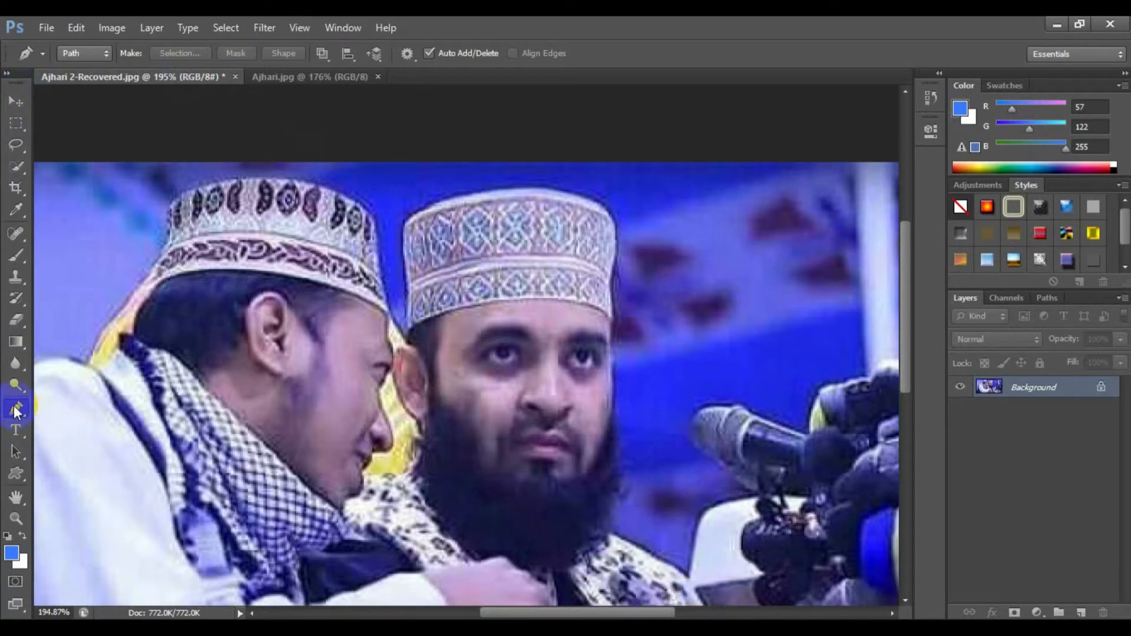
click(73, 55)
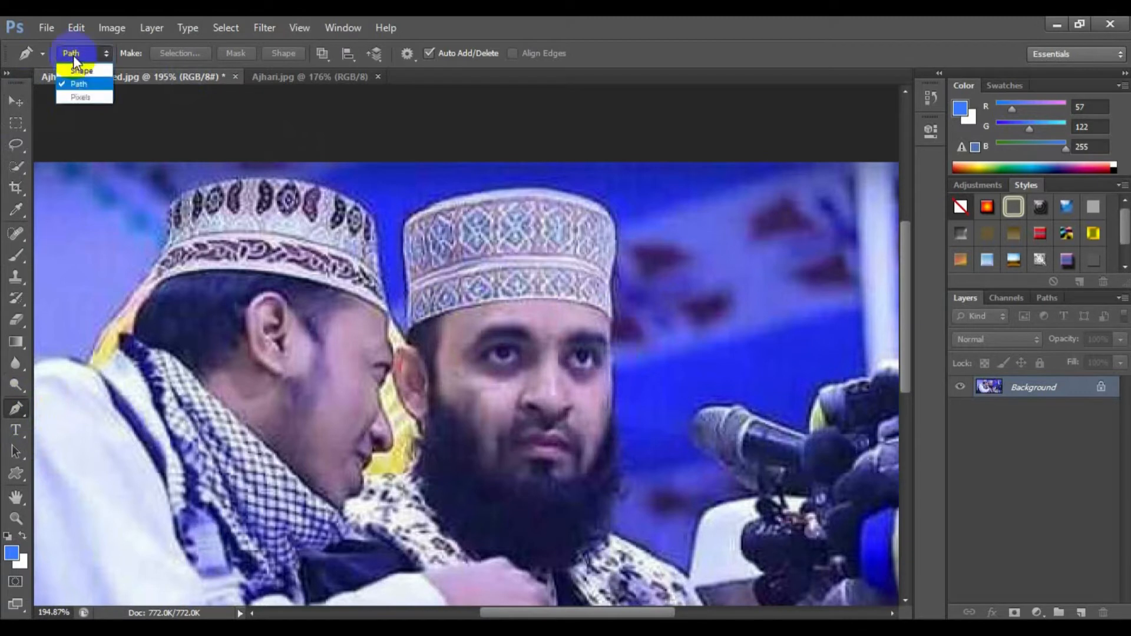
click(83, 85)
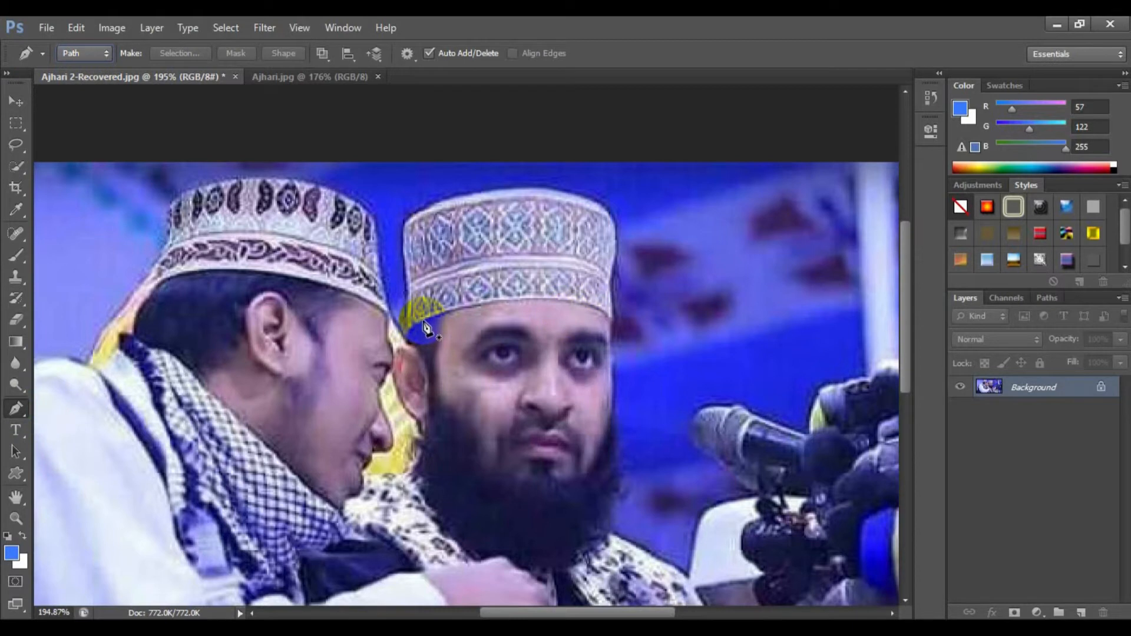
click(328, 77)
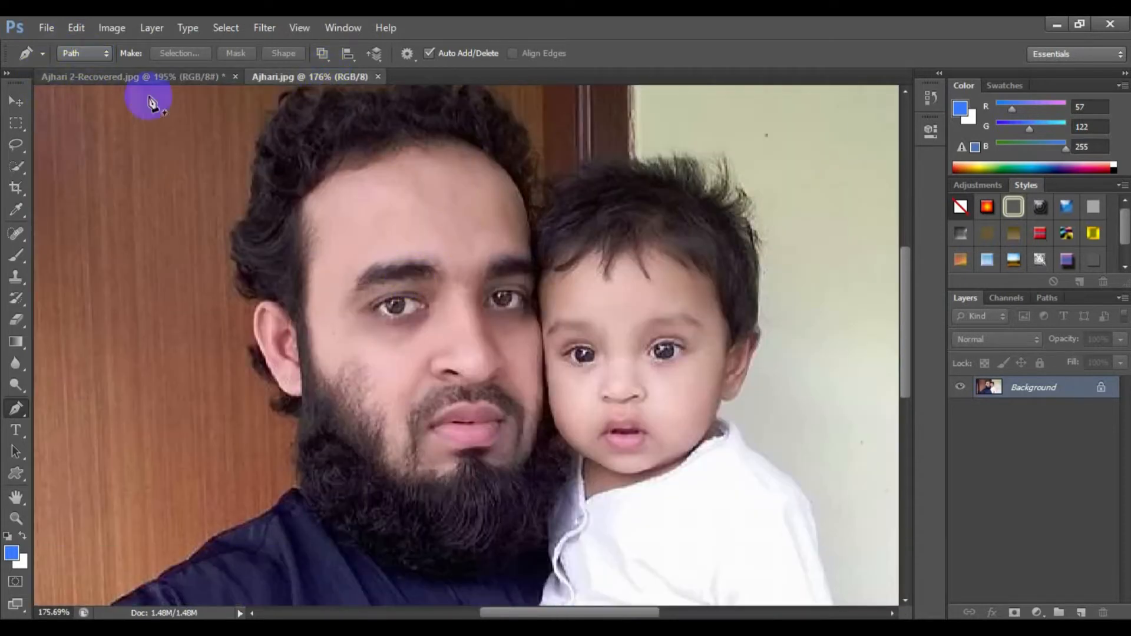
click(157, 76)
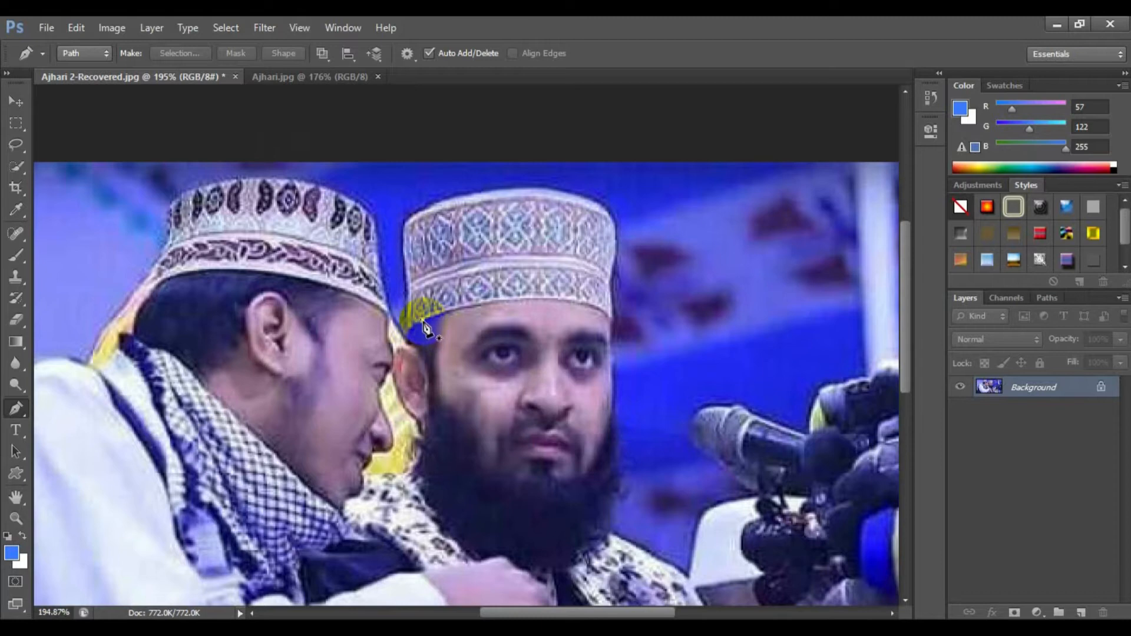
Trace the lower edge of the cap worn by the man facing the camera with a Pen path
click(424, 324)
click(503, 299)
click(545, 299)
click(595, 310)
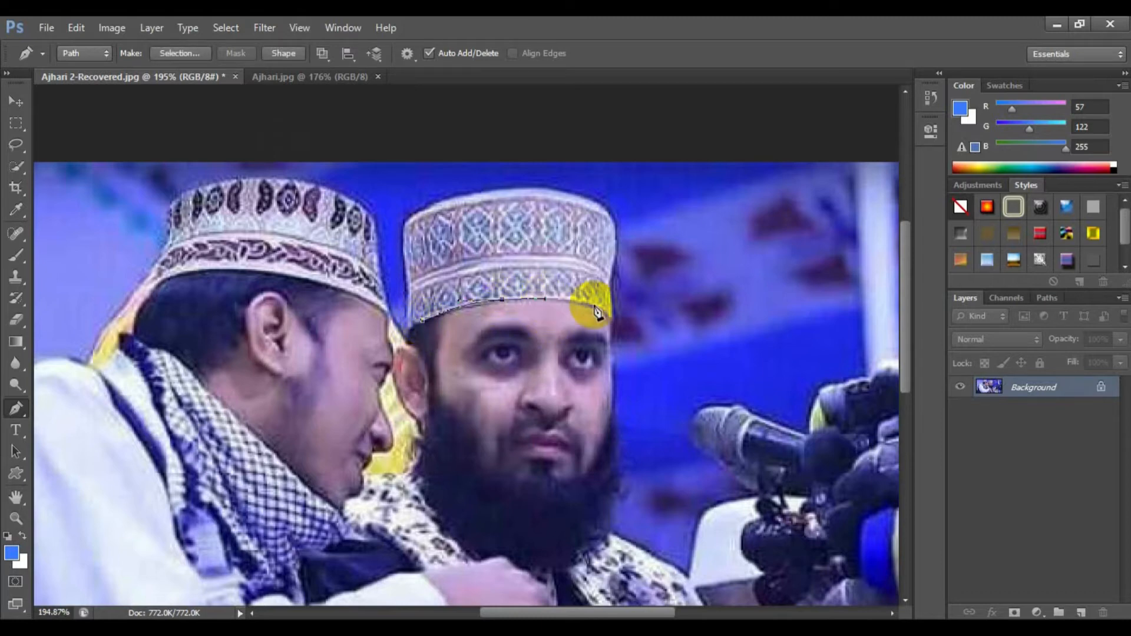
scroll(597, 312, up, 3)
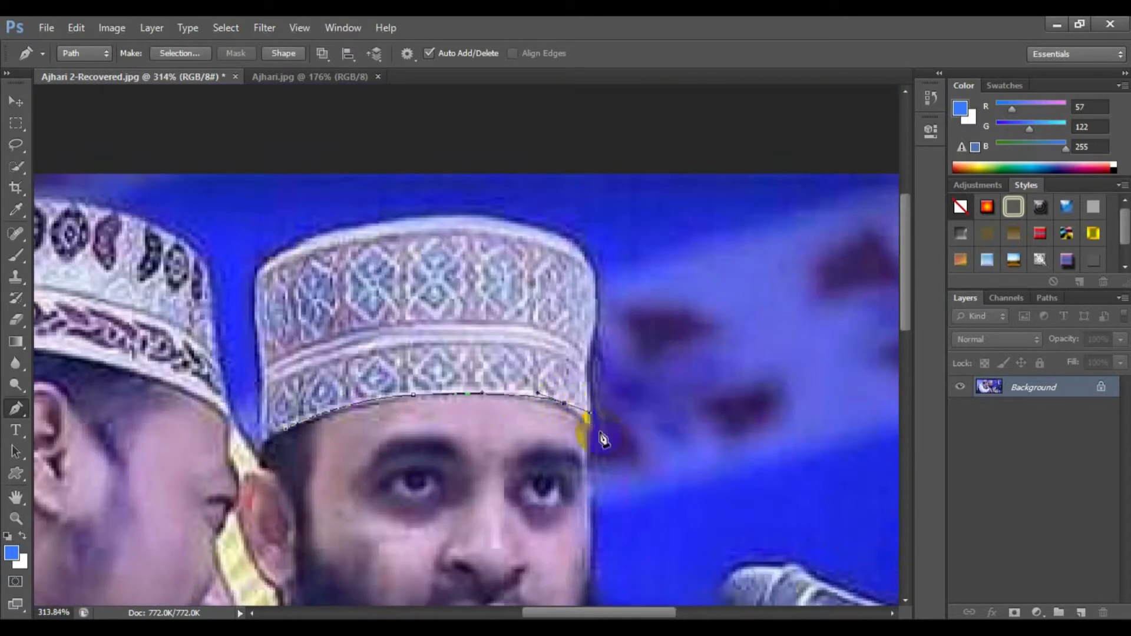
click(588, 416)
Continue the path with curved segments around the cap's sides and top, and close it at the lower edge
drag(590, 336, 584, 363)
drag(587, 262, 599, 281)
click(445, 224)
drag(445, 224, 566, 209)
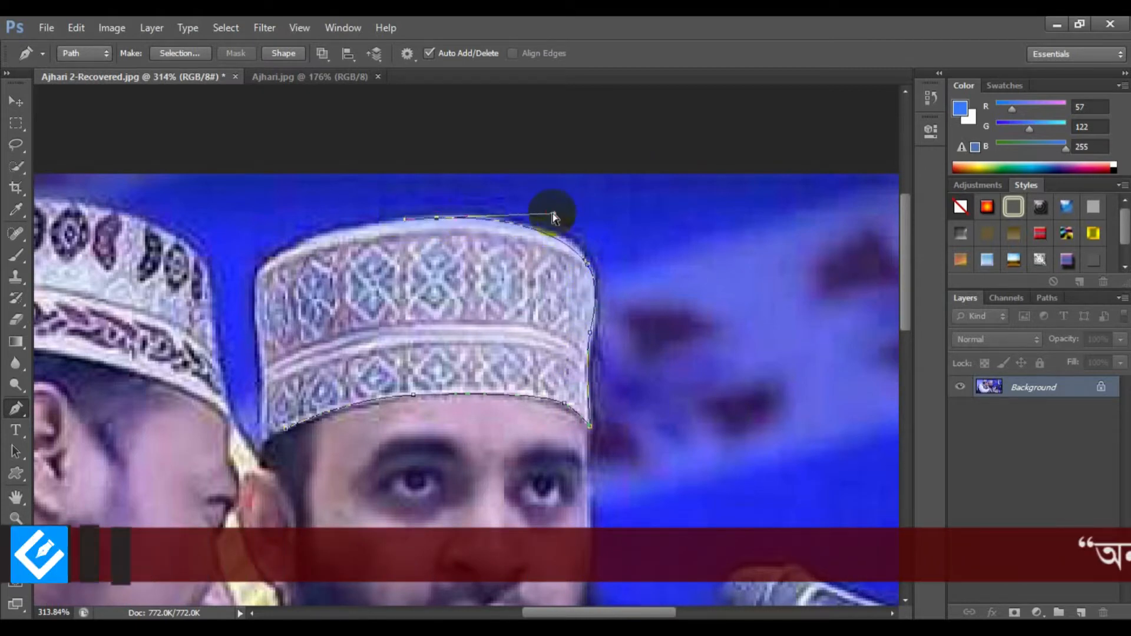
drag(367, 277, 568, 305)
drag(460, 287, 533, 255)
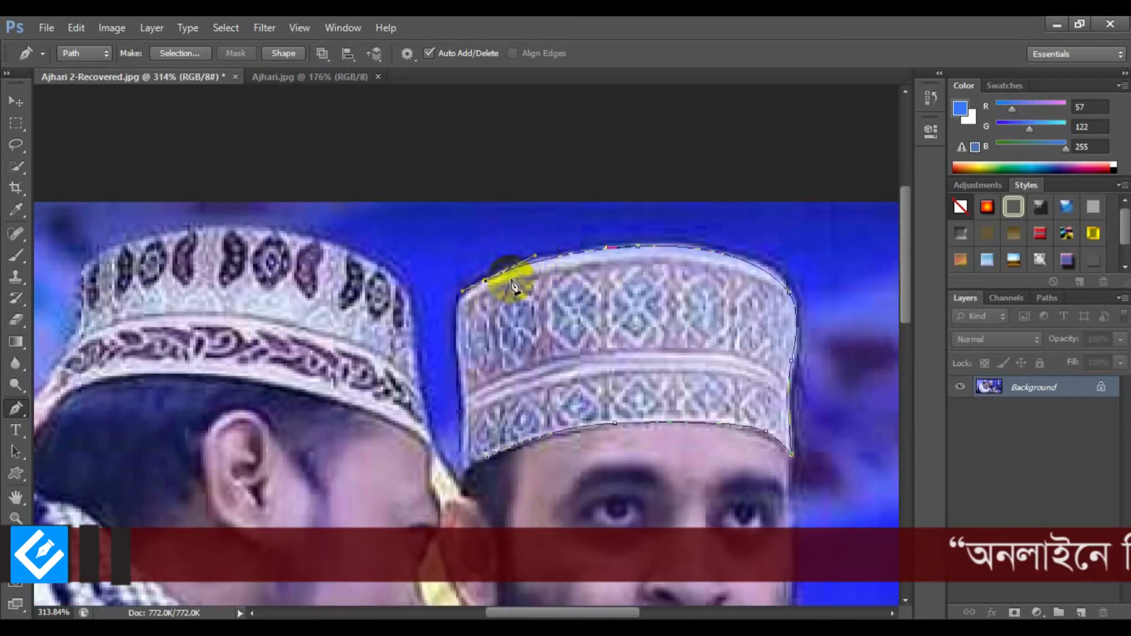
drag(456, 311, 456, 318)
drag(464, 472, 468, 415)
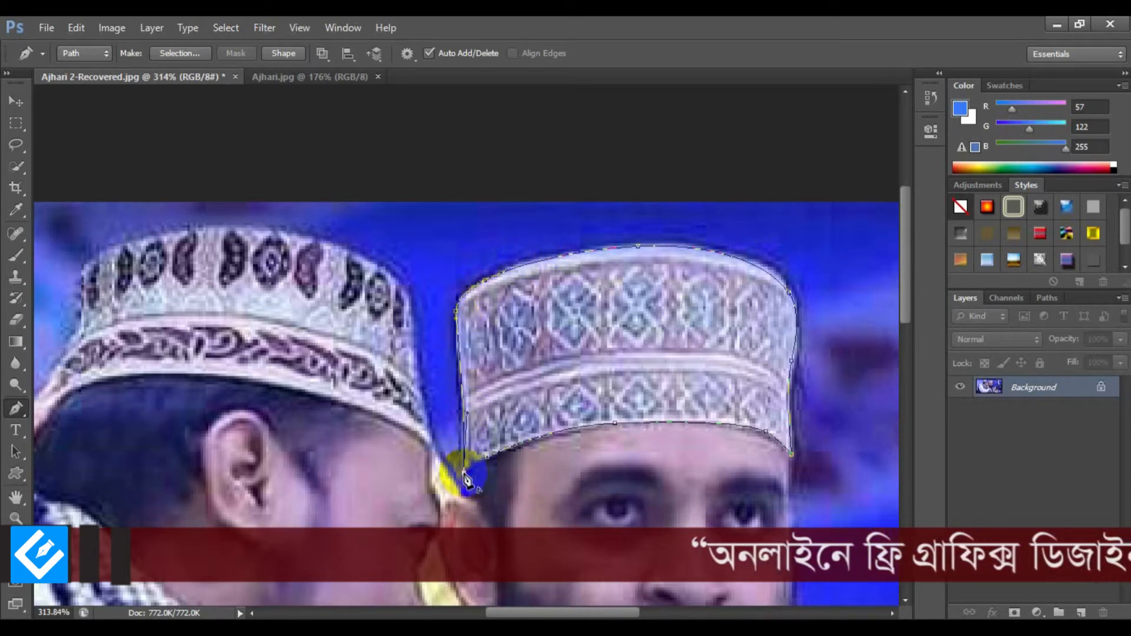
ctrl+click(546, 471)
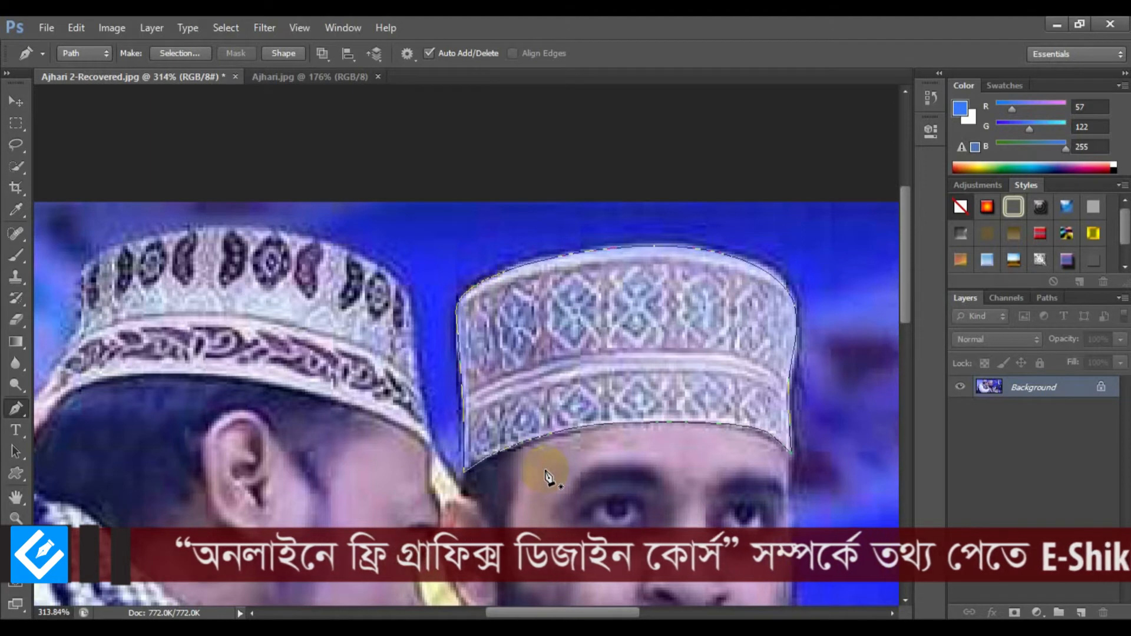
Convert the cap path into a selection and move the selected cap into the Ajhari.jpg photo
key(ctrl+Return)
click(642, 318)
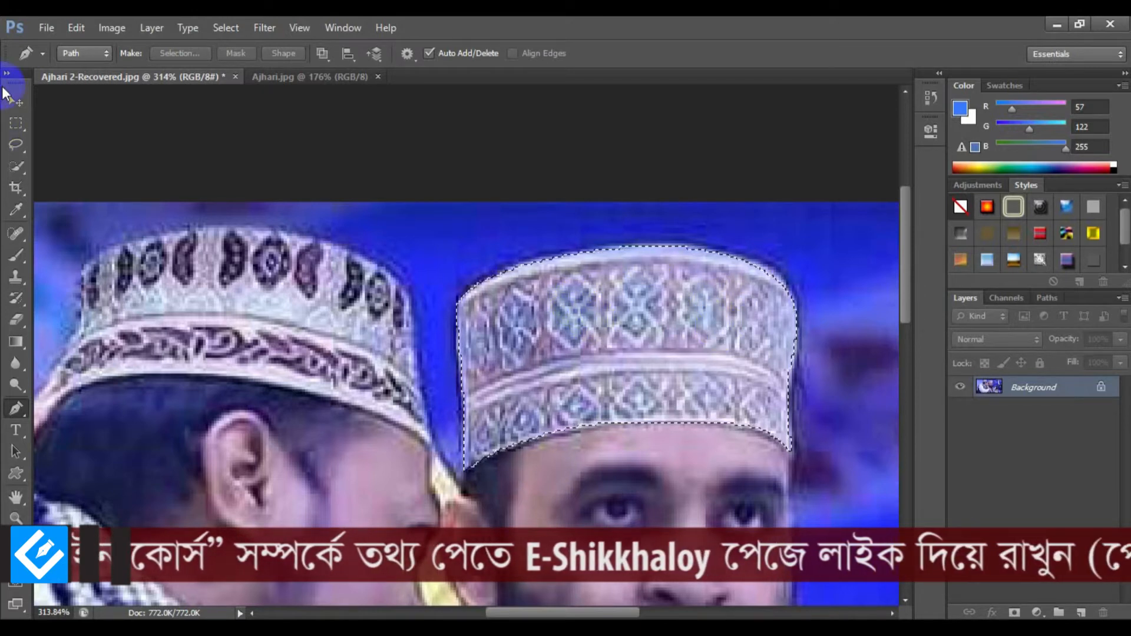
click(14, 100)
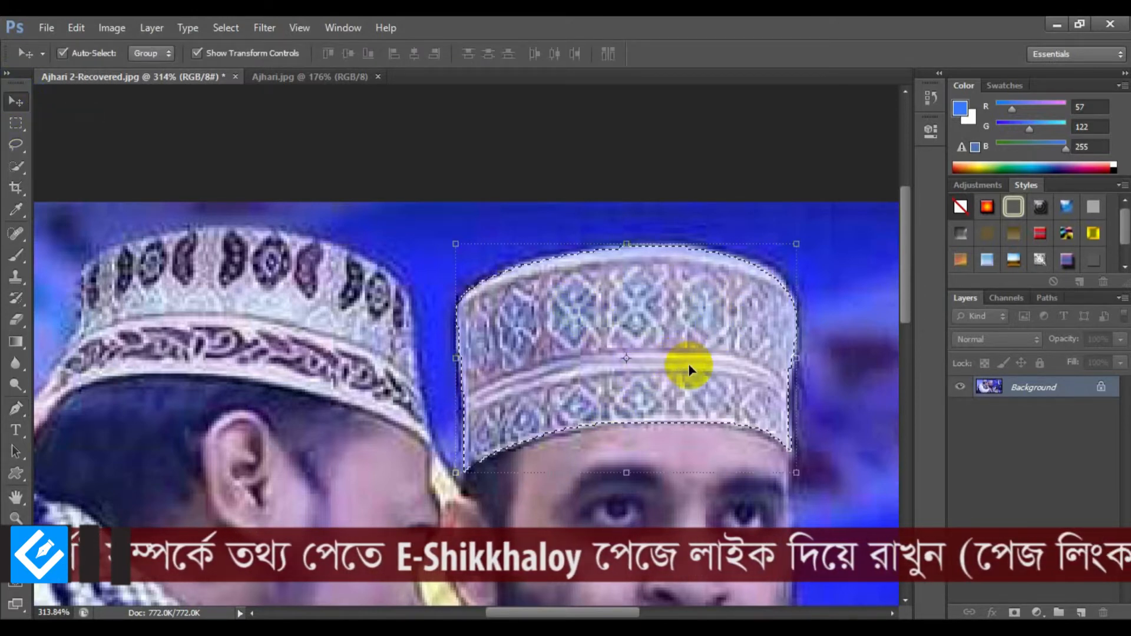
drag(657, 354, 434, 315)
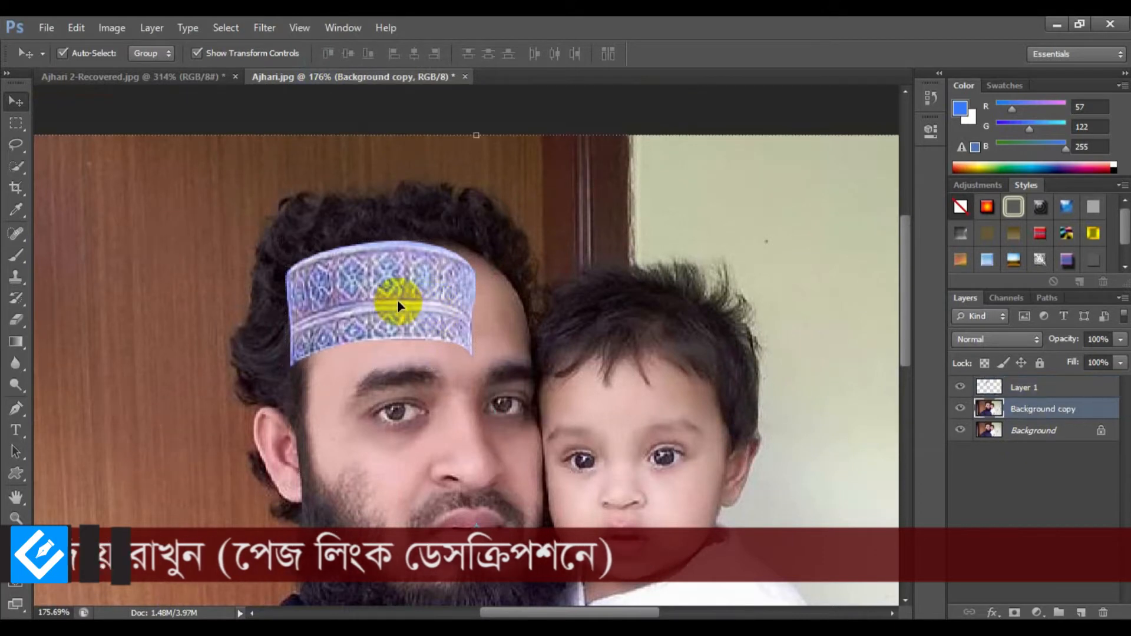
Enlarge the cap on Layer 1 to about 116% and rotate it about -3.1° over the man's head
click(399, 305)
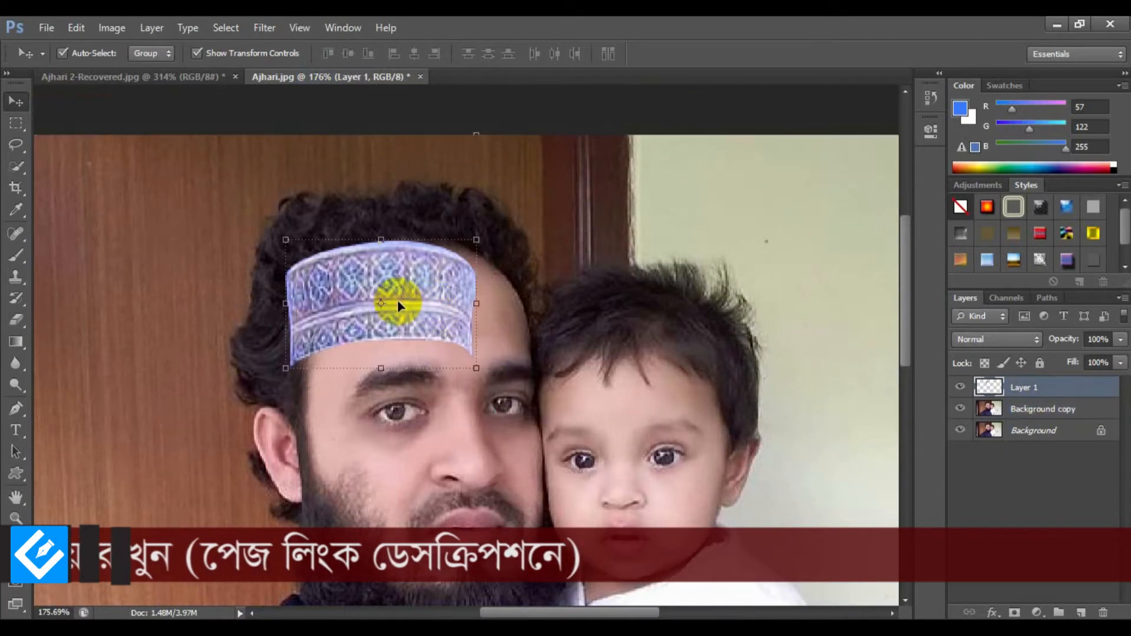
drag(437, 302, 479, 310)
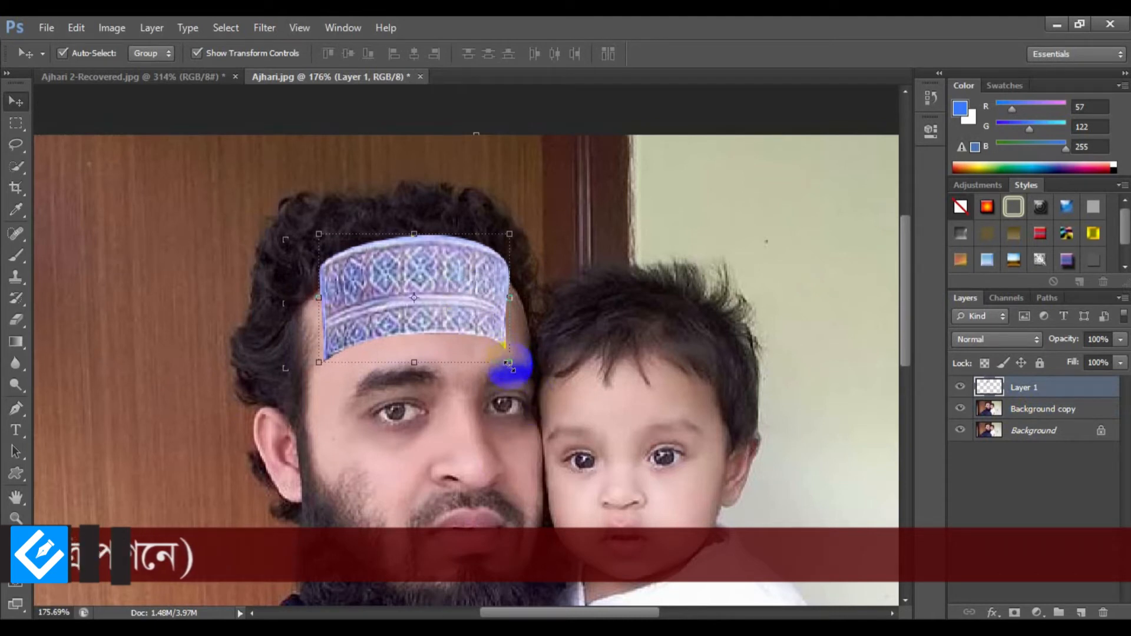
drag(510, 363, 540, 382)
drag(488, 334, 465, 293)
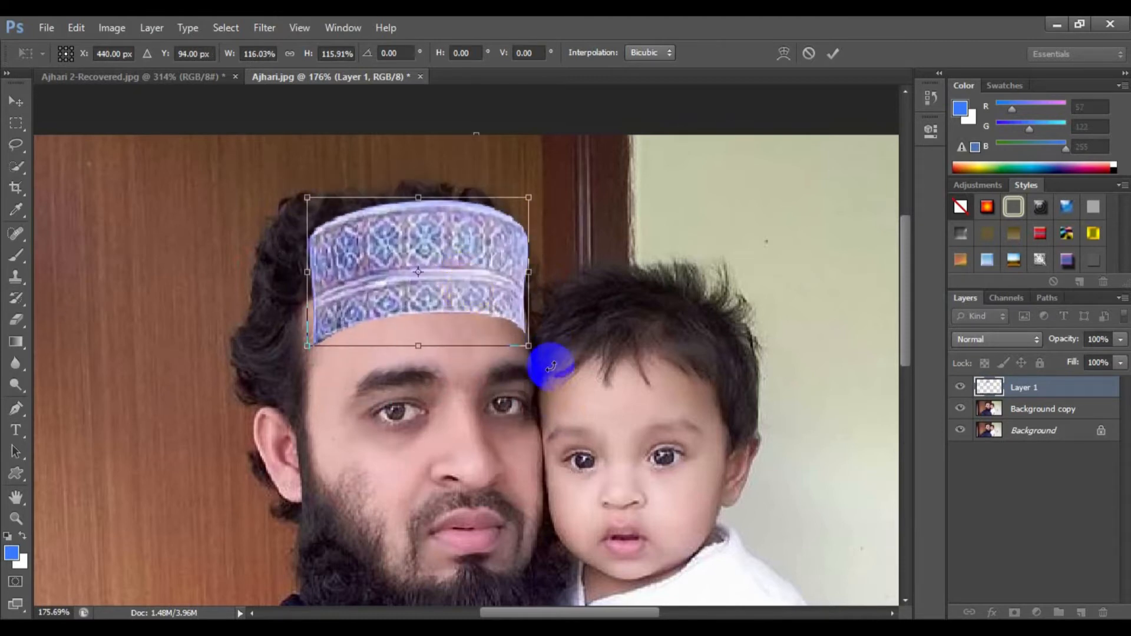
drag(549, 362, 559, 359)
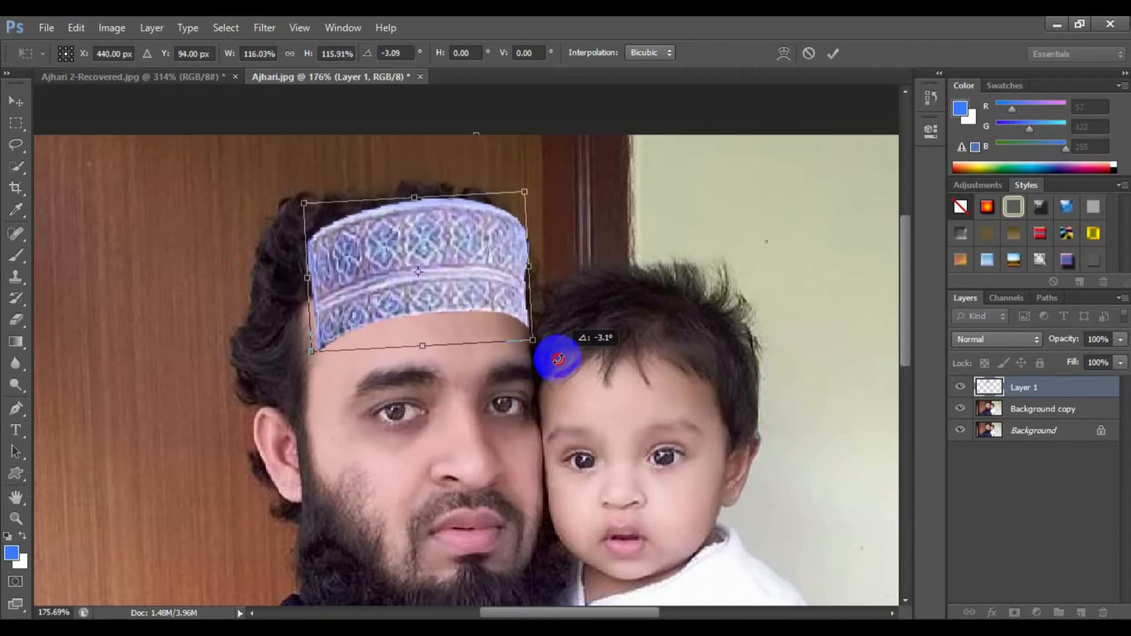
drag(468, 291, 412, 275)
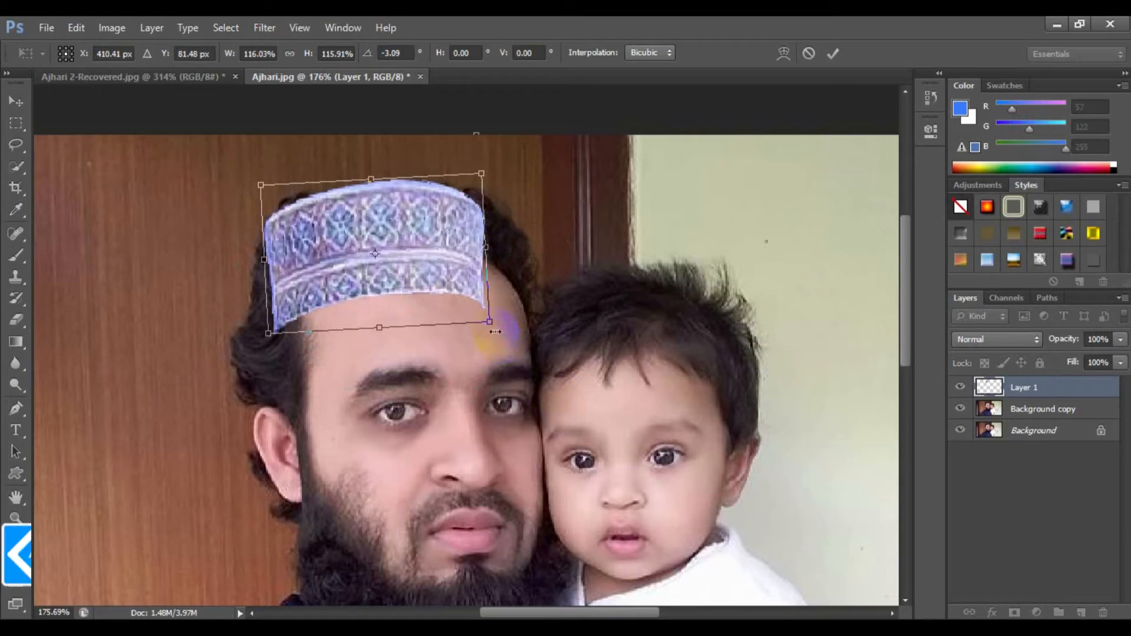
Enlarge the cap to about 139%, fitting it over the man's hairline, and apply the transform
drag(488, 321, 521, 336)
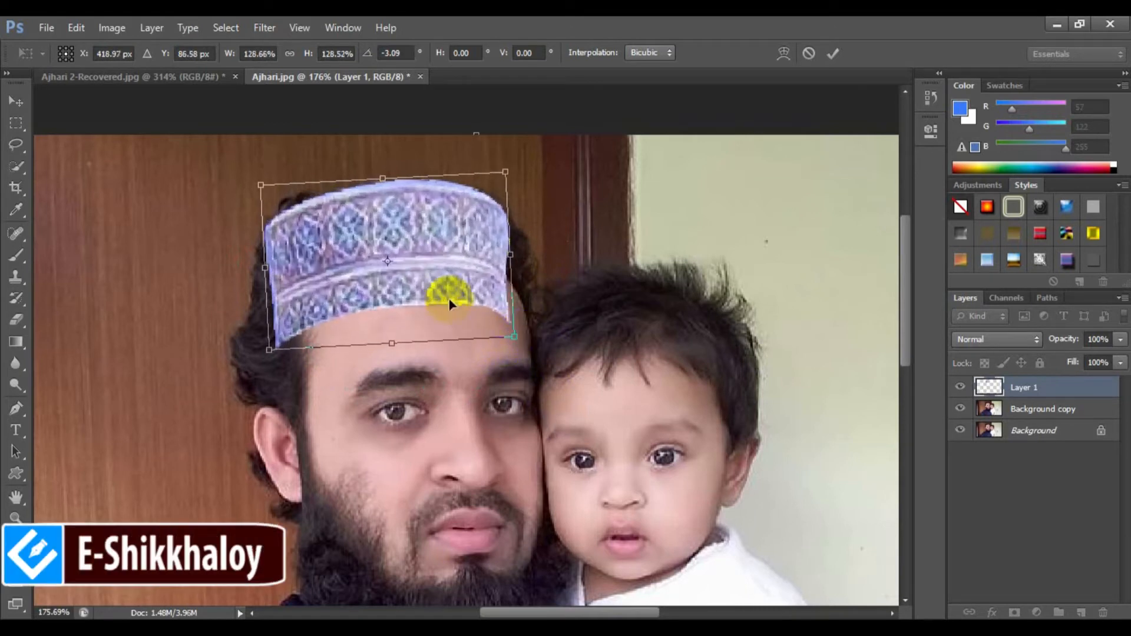
drag(439, 288, 450, 287)
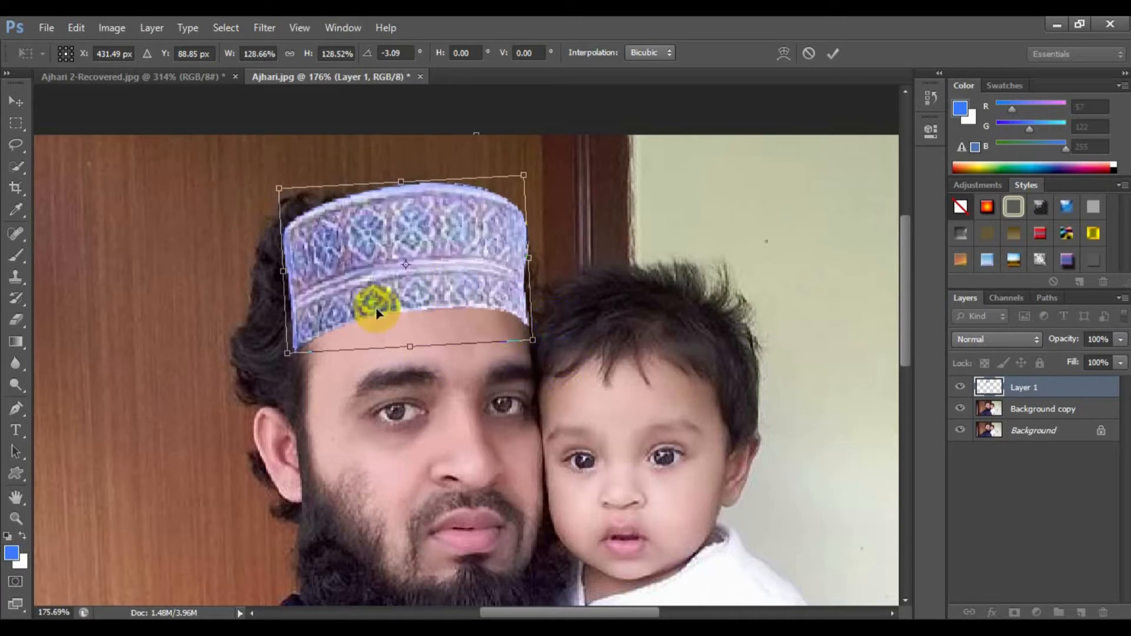
drag(280, 189, 254, 188)
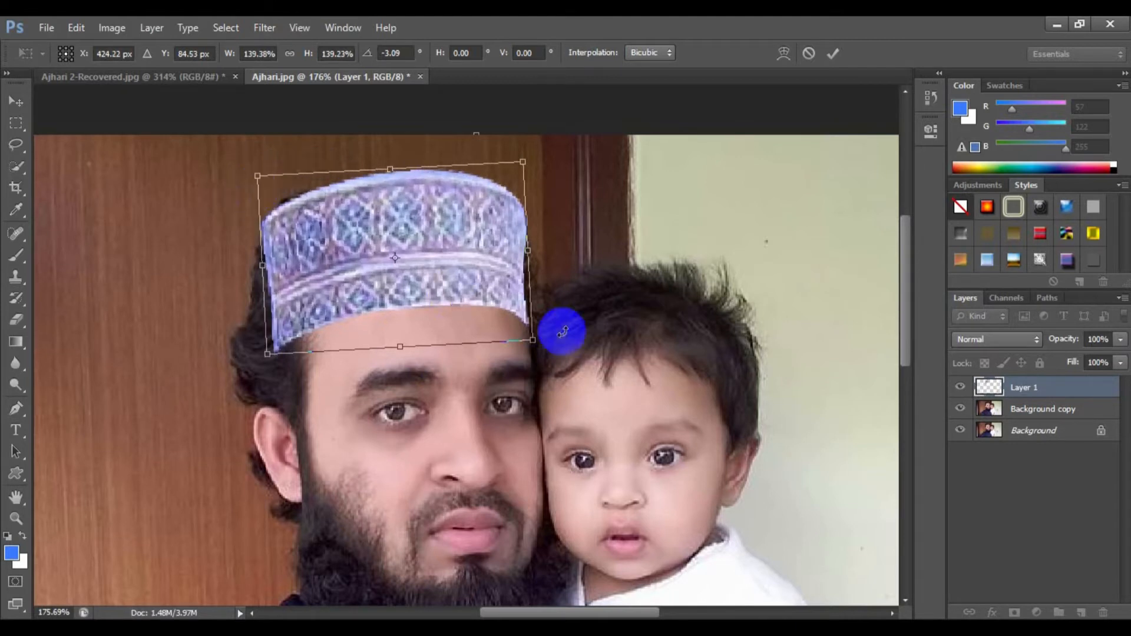
click(833, 55)
Make the Background copy layer active and switch to the Pen tool
click(618, 216)
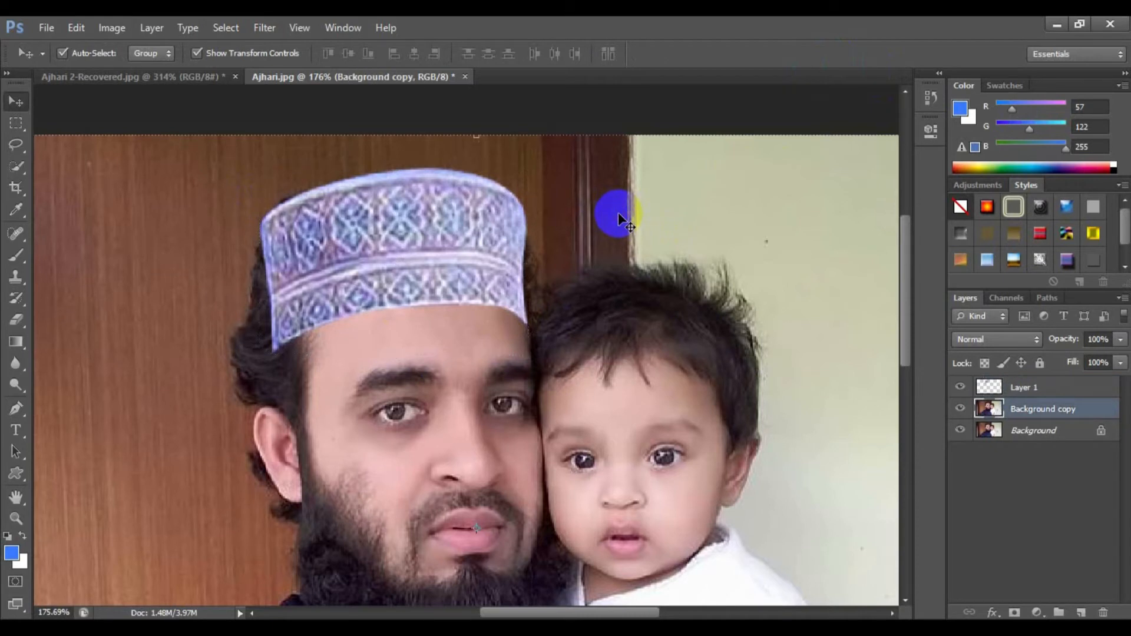
scroll(433, 212, down, 1)
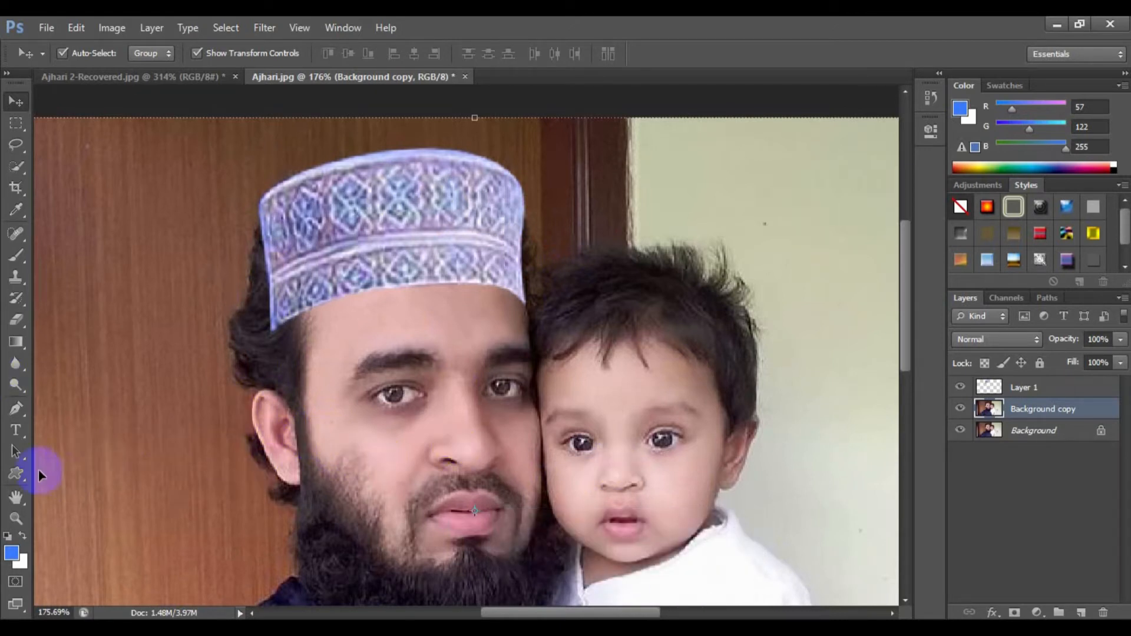
click(16, 413)
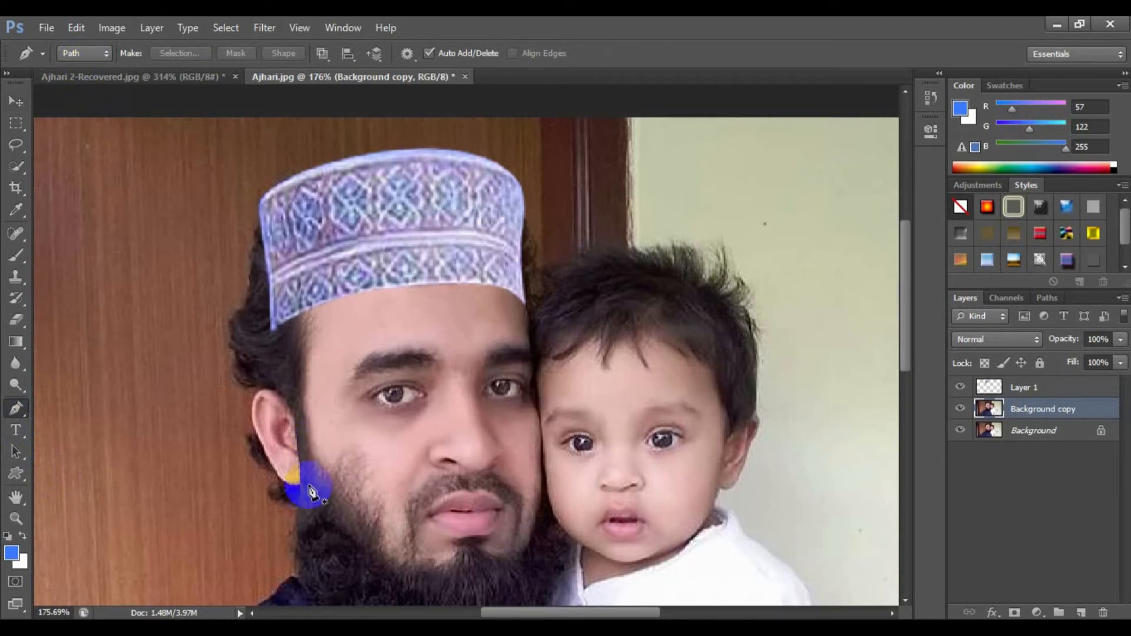
click(294, 507)
key(ctrl+z)
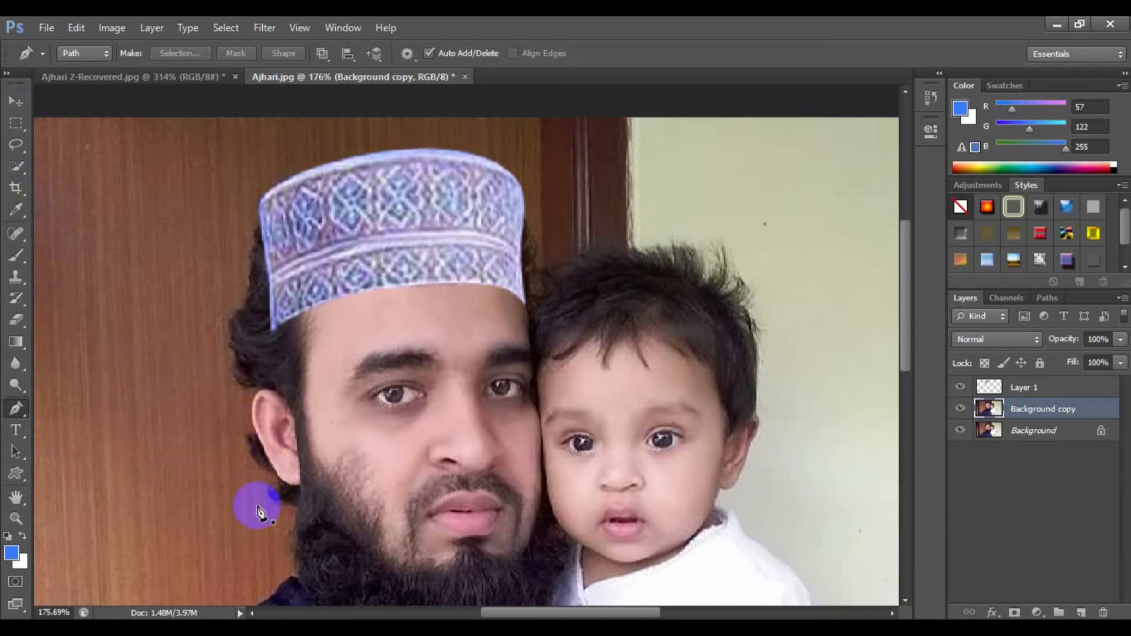
click(285, 470)
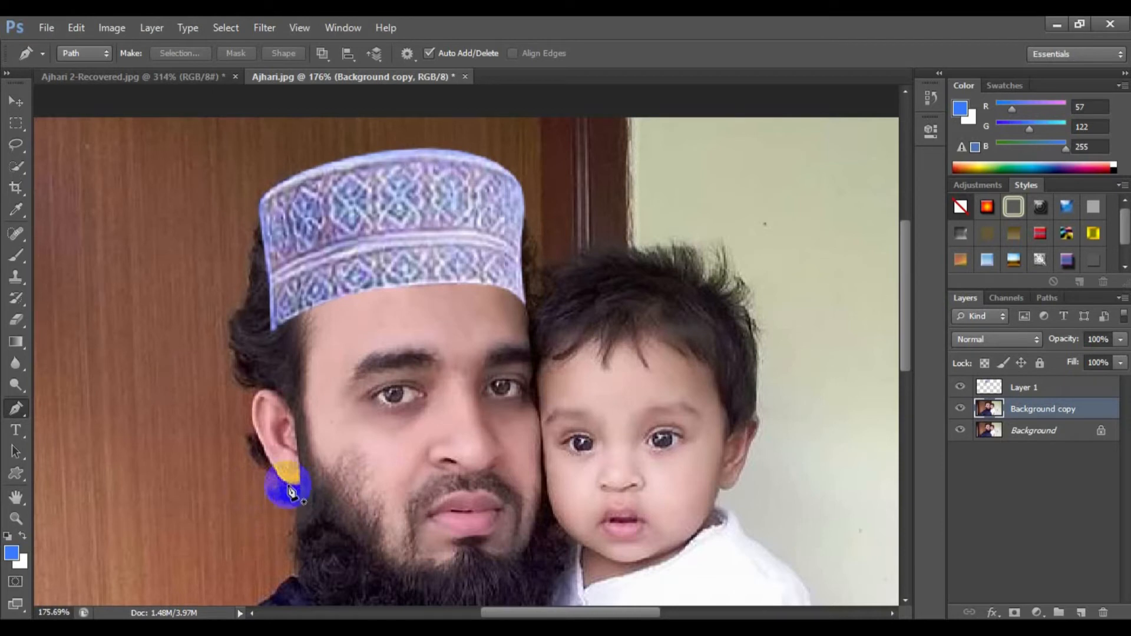
click(354, 430)
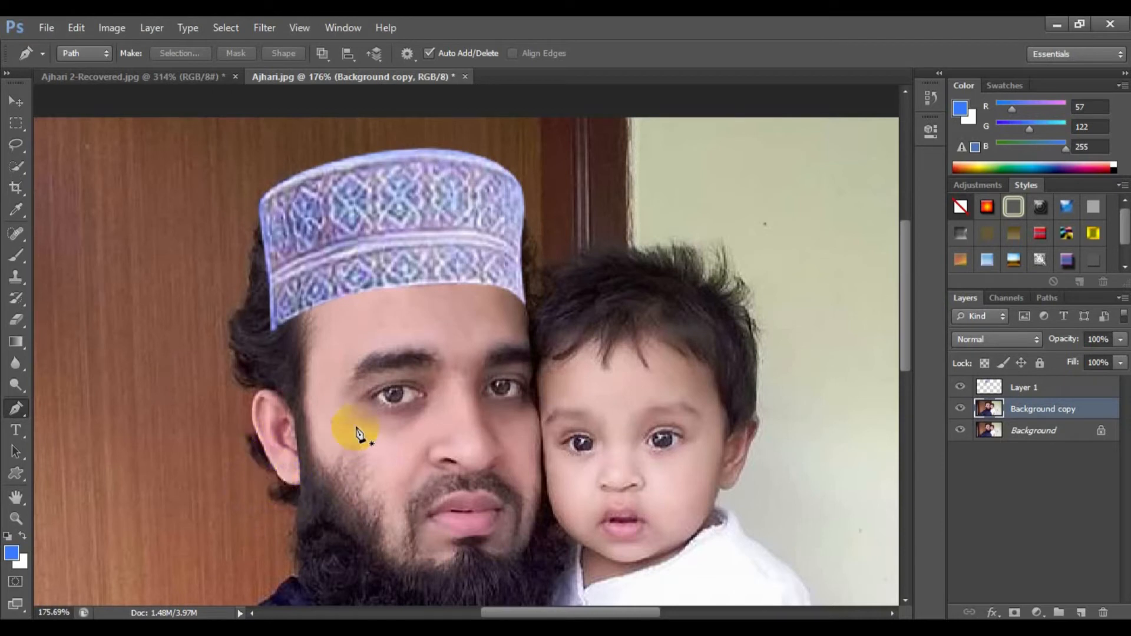
Outline the hair sticking out beside the cap above the man's ear with a closed path and convert it into a selection
click(219, 274)
click(276, 274)
click(294, 330)
click(250, 384)
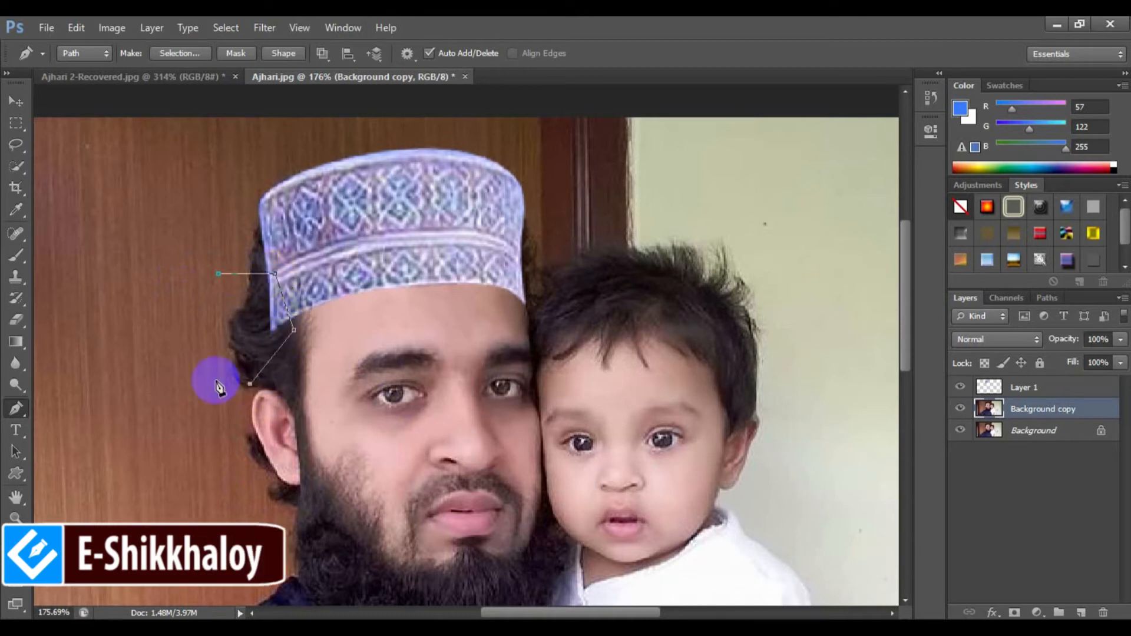
click(178, 340)
click(187, 284)
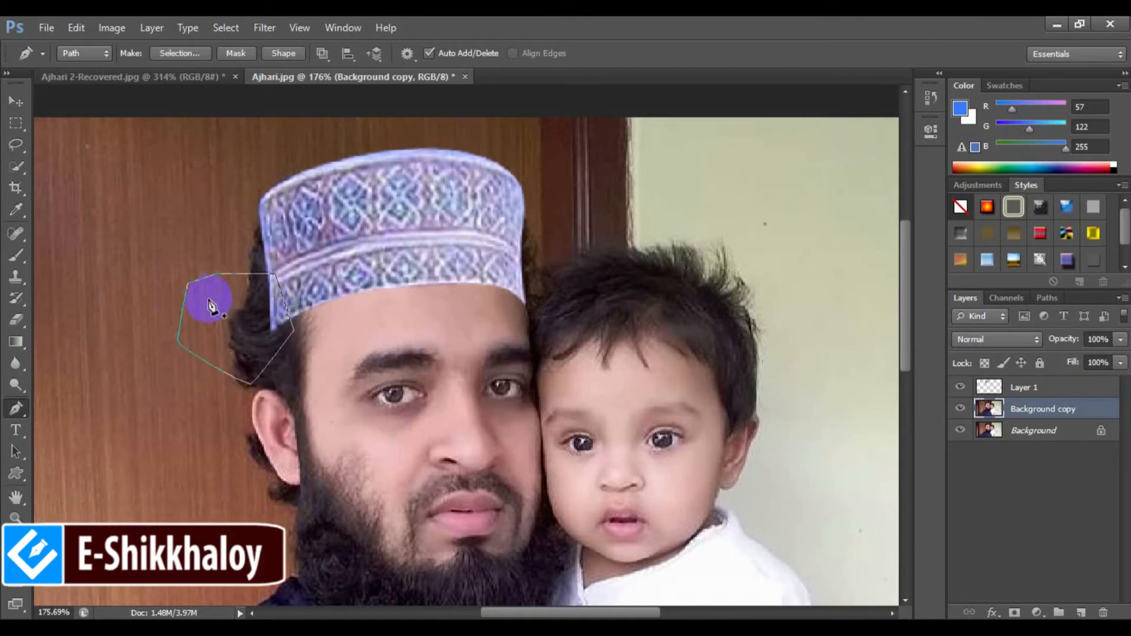
key(ctrl+Return)
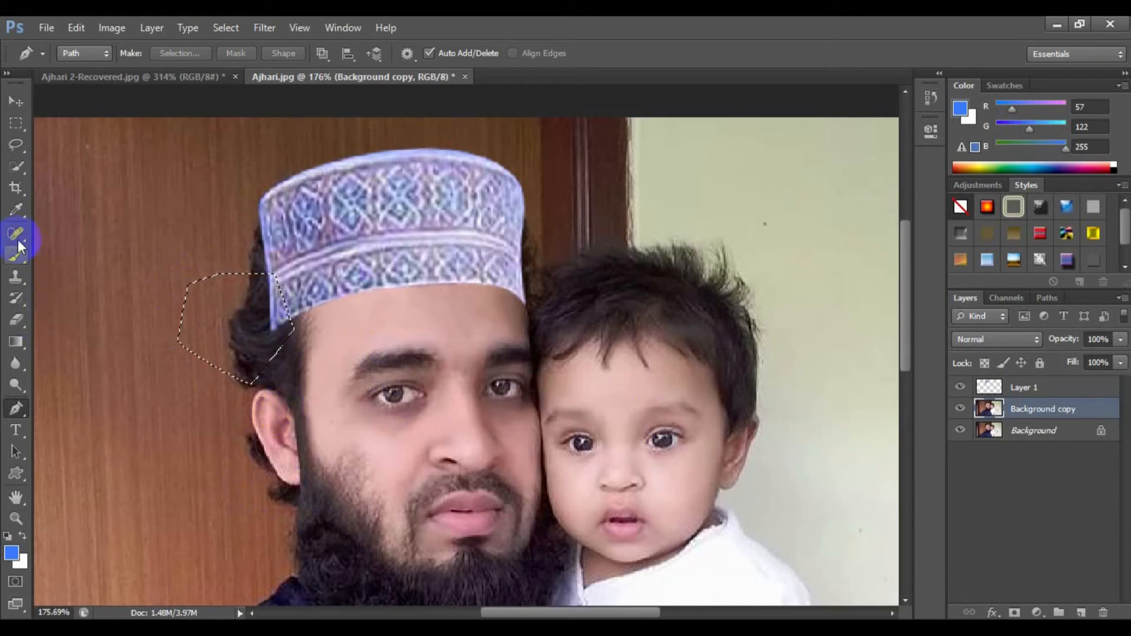
Cover the hair inside the selection with the wooden background using the Clone Stamp tool
click(17, 275)
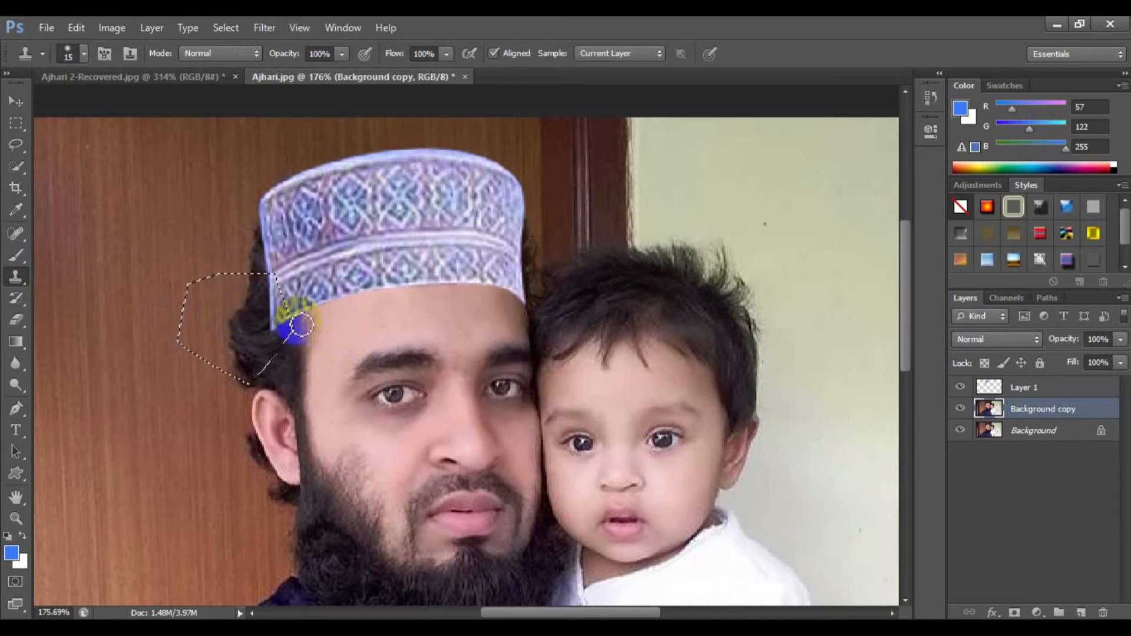
click(221, 310)
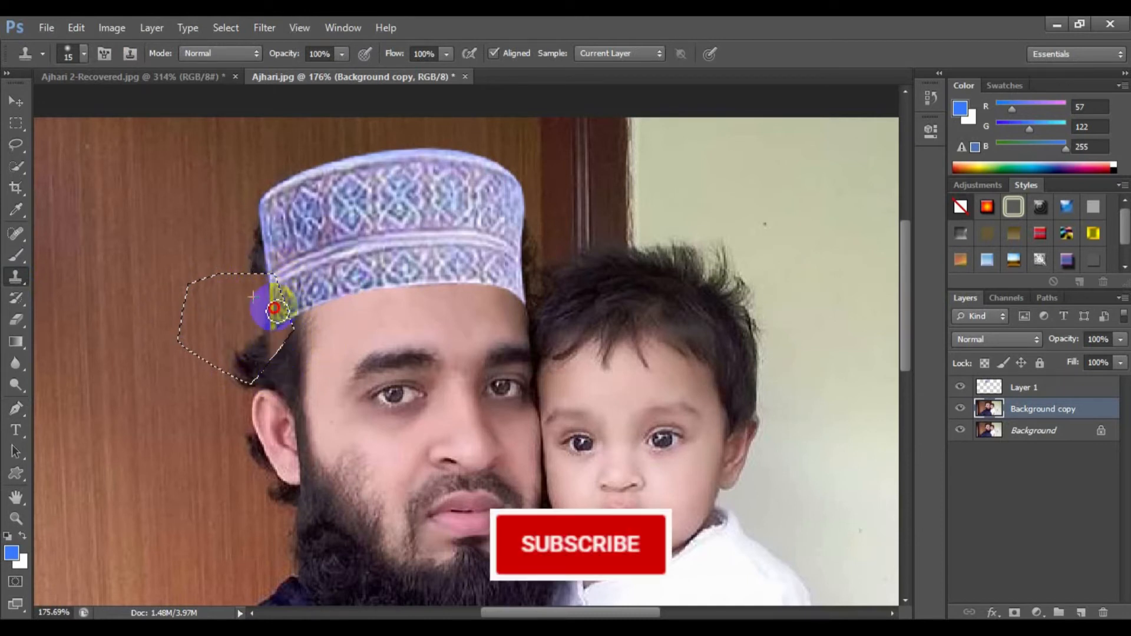
drag(256, 406, 240, 331)
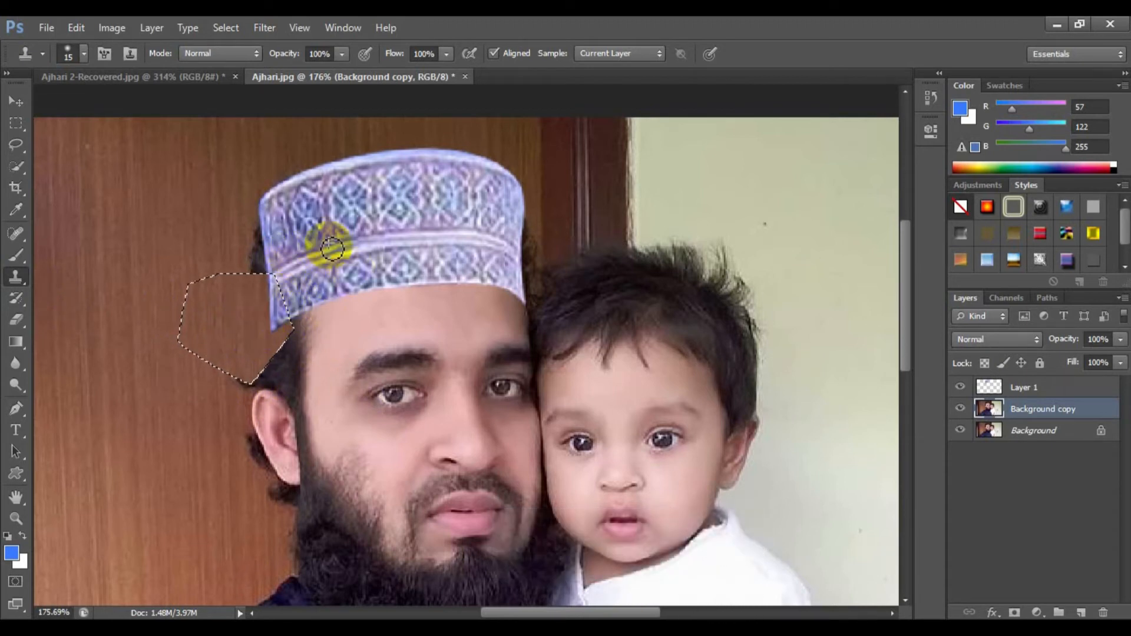
Start a Pen path below the man's earlobe and trace the outer edge of his ear up to where it meets the hair
alt+click(247, 251)
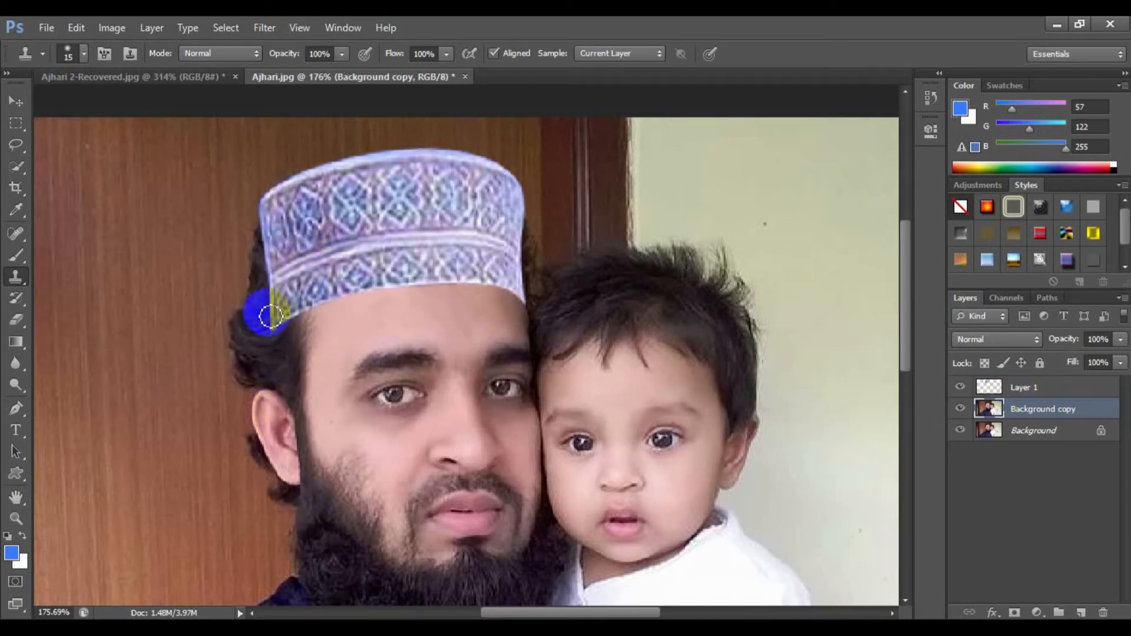
click(17, 412)
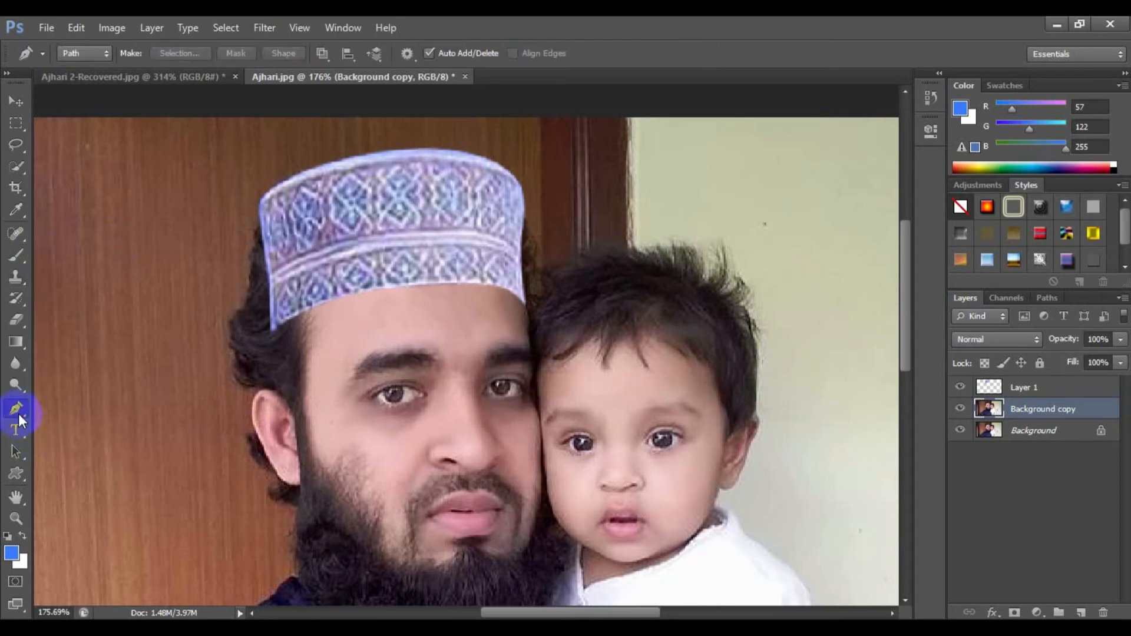
click(294, 508)
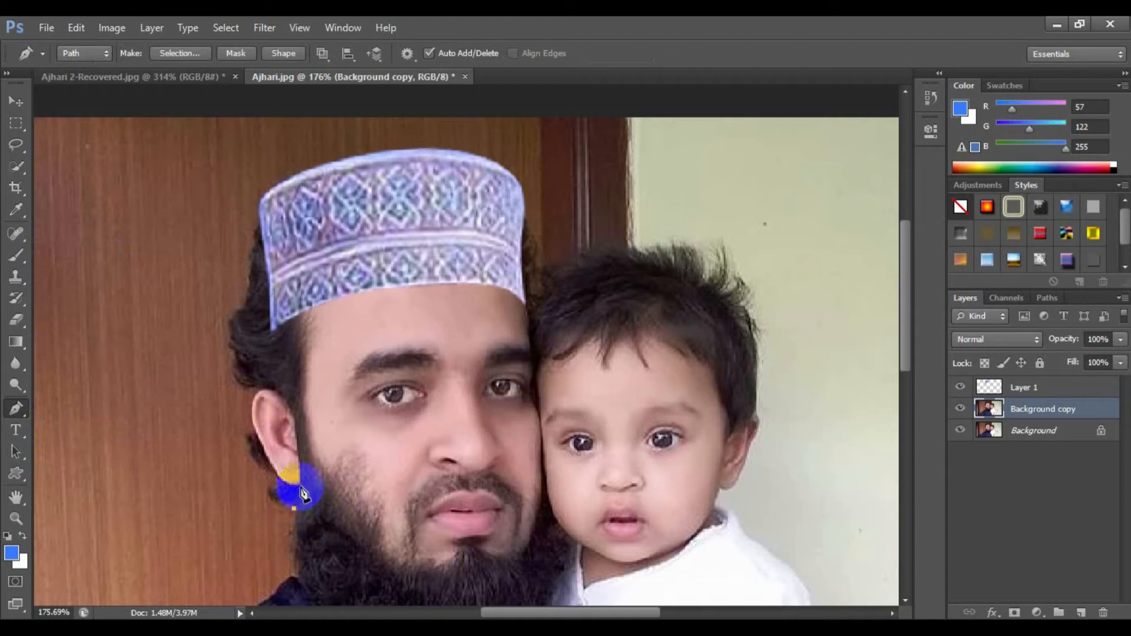
alt+scroll(301, 500, up, 3)
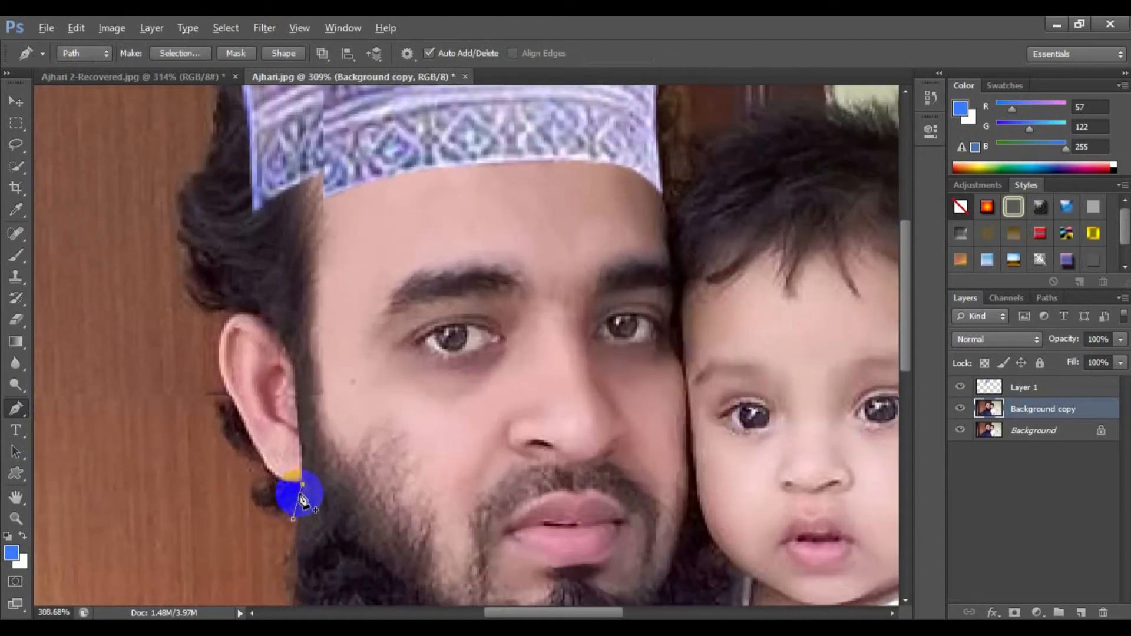
drag(258, 455, 242, 413)
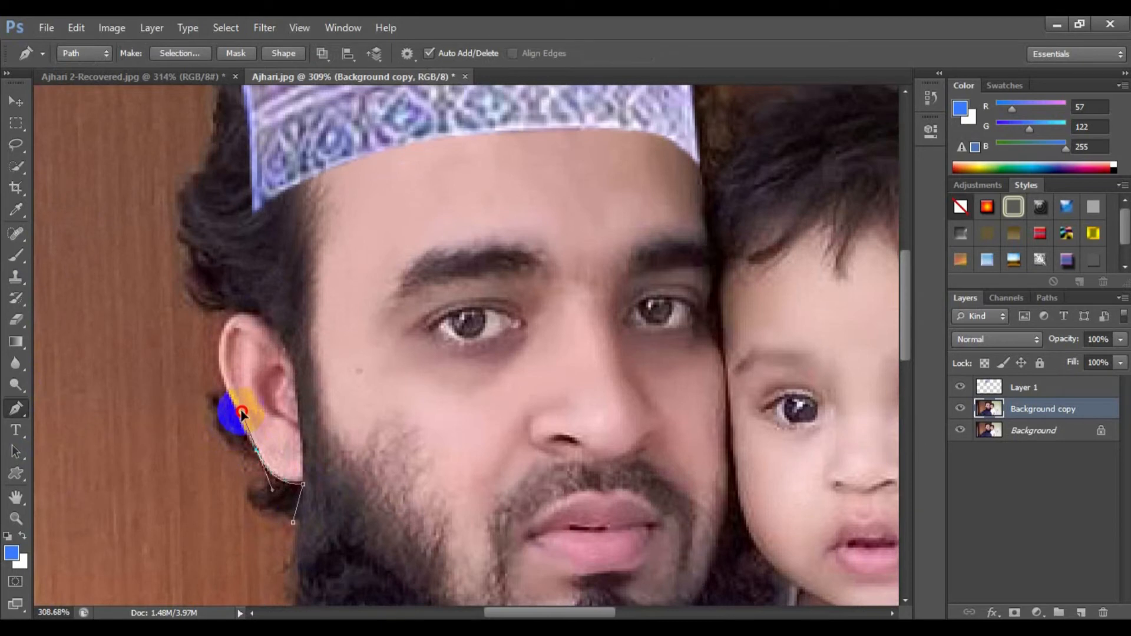
key(ctrl+z)
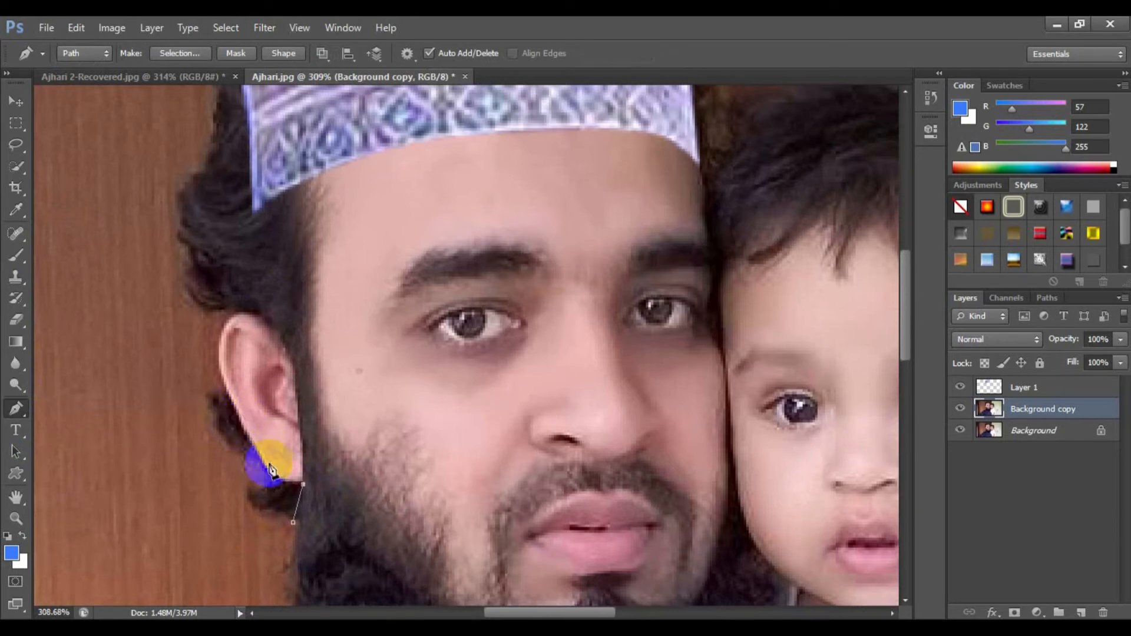
drag(259, 458, 272, 482)
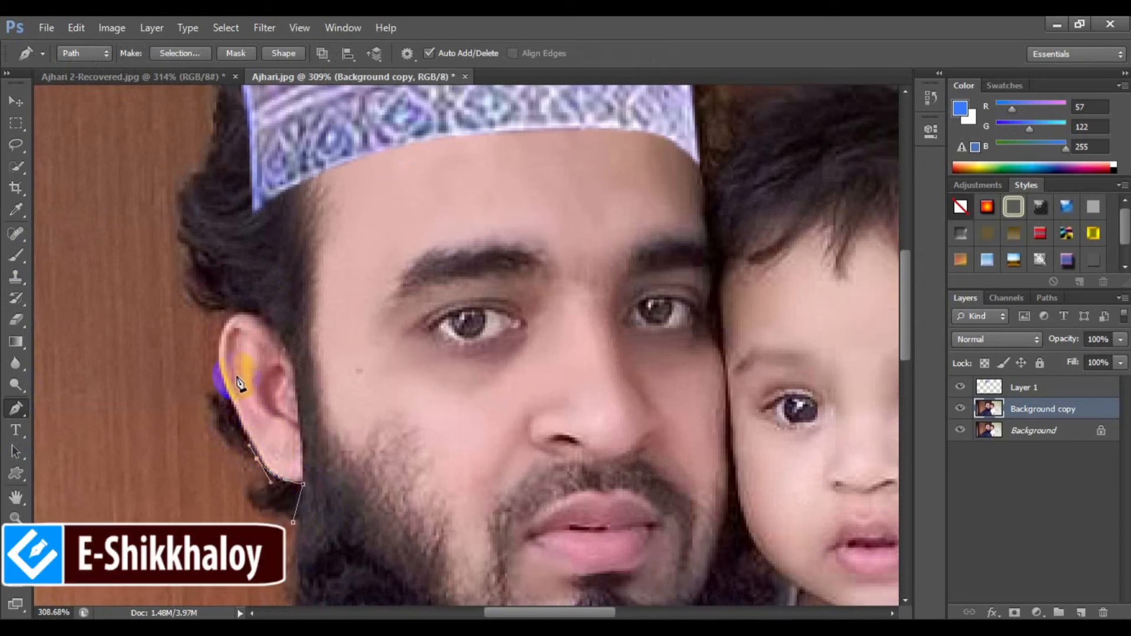
click(219, 370)
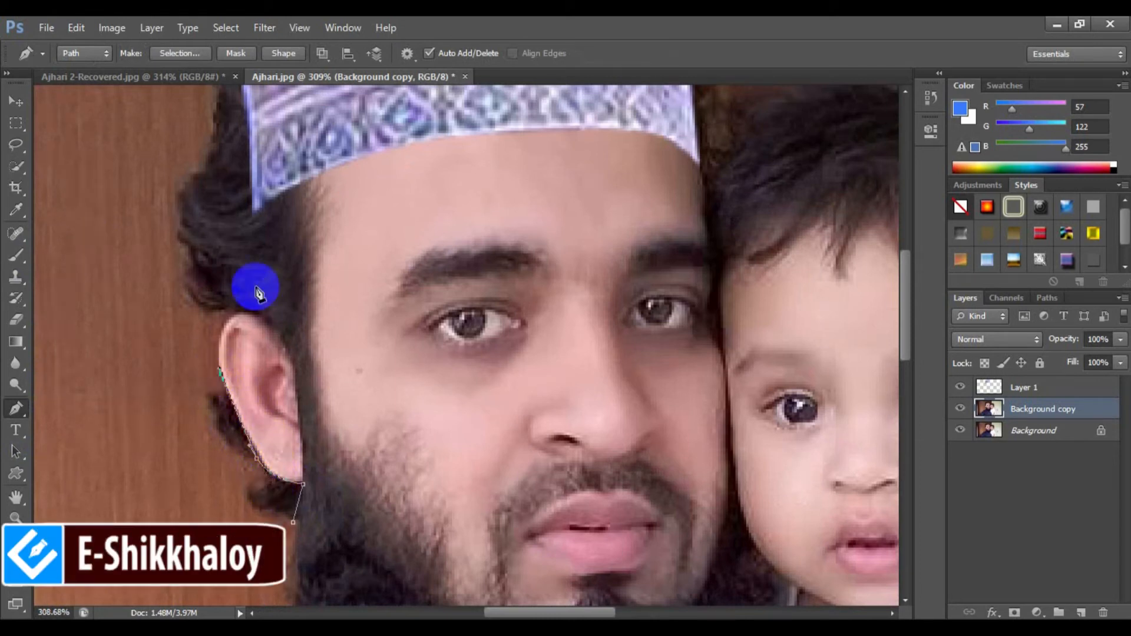
drag(253, 316, 291, 332)
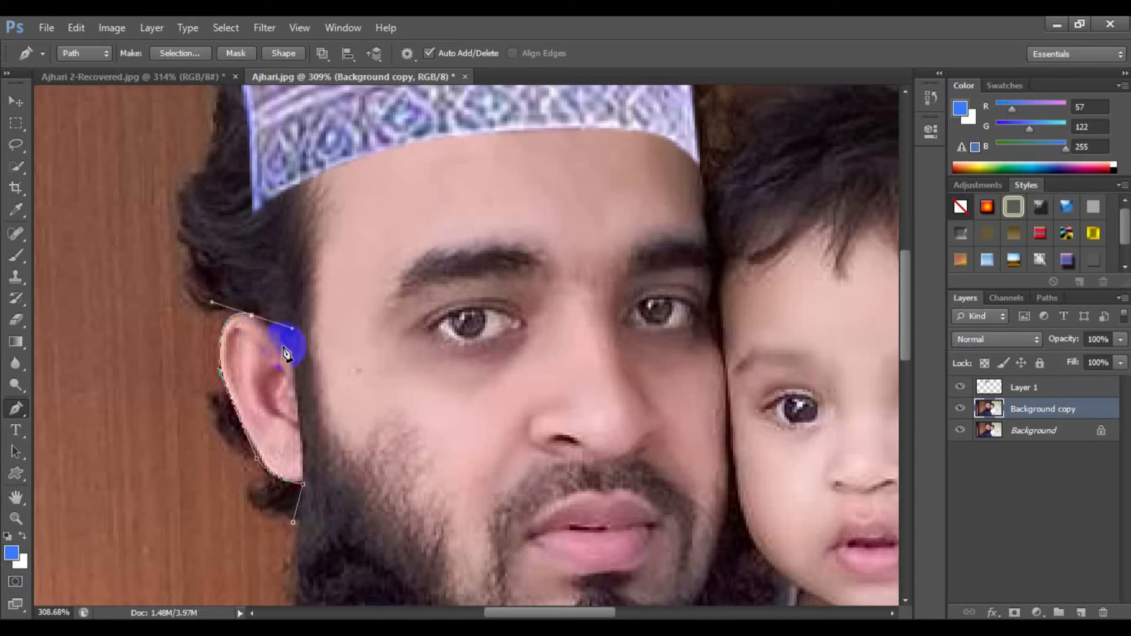
click(278, 333)
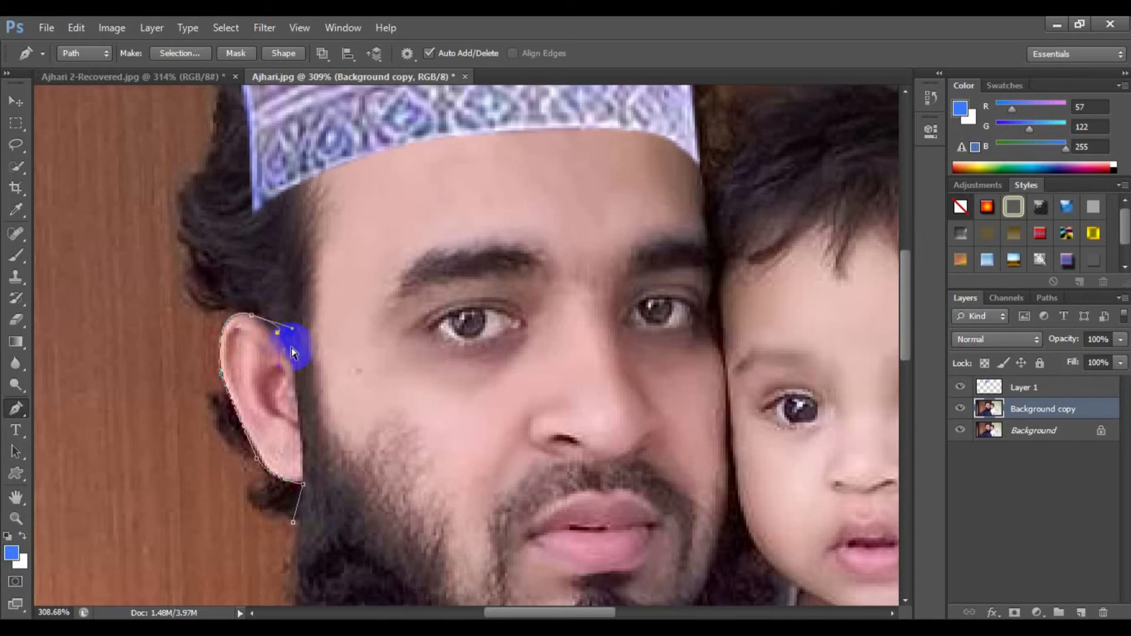
scroll(293, 313, up, 3)
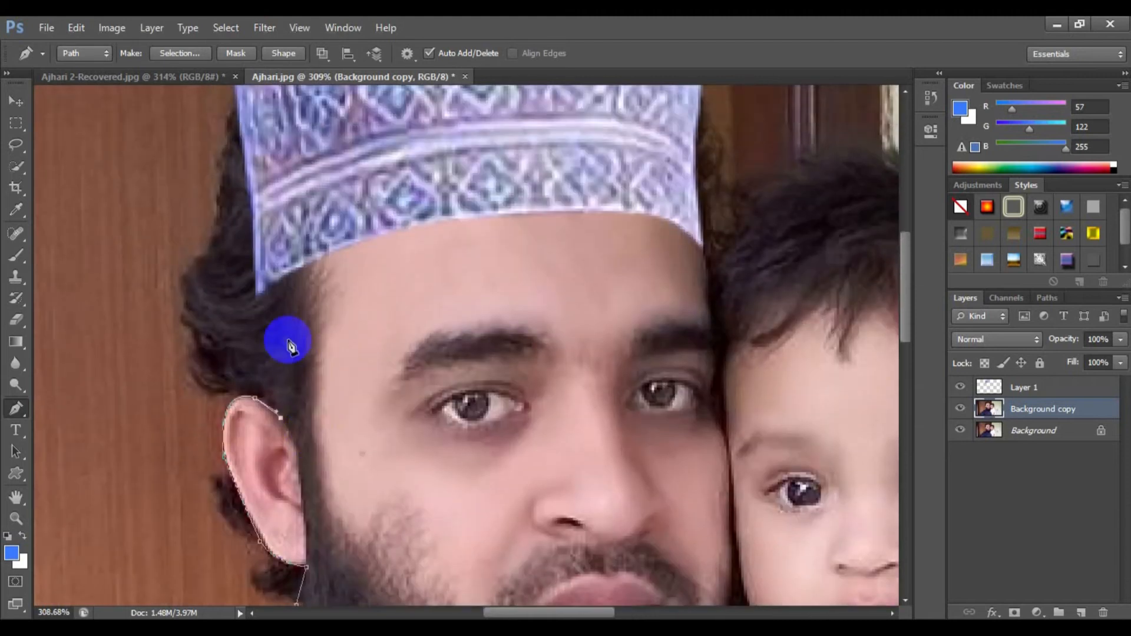
Extend the path along the temple hair to the cap's lower corner and across the cap's lower band to its opposite corner
drag(258, 298, 224, 348)
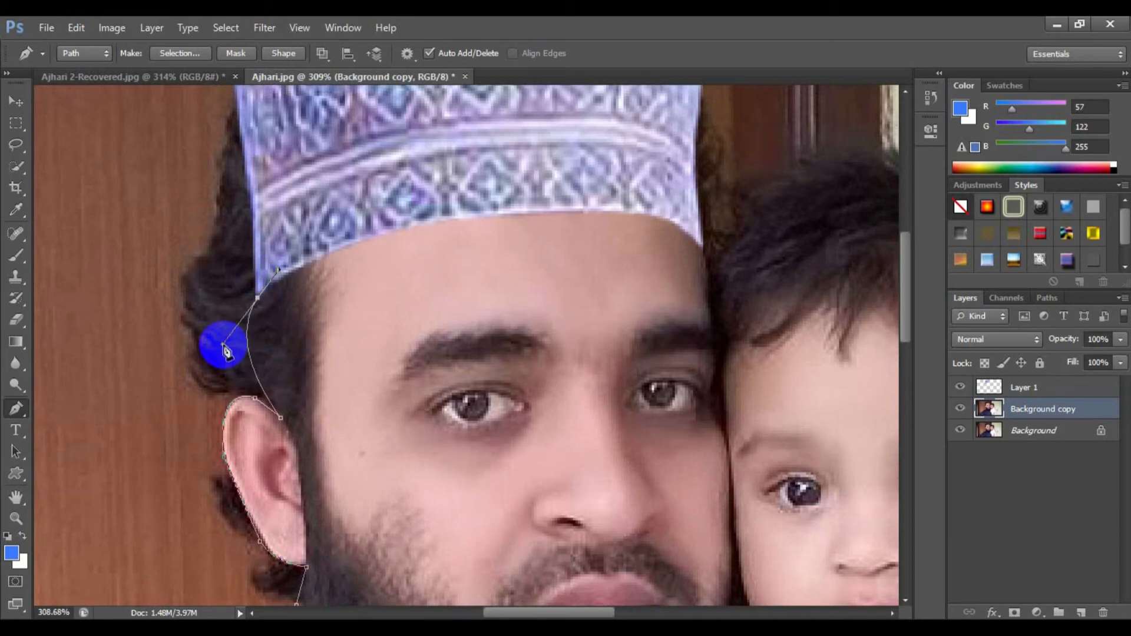
scroll(287, 321, down, 5)
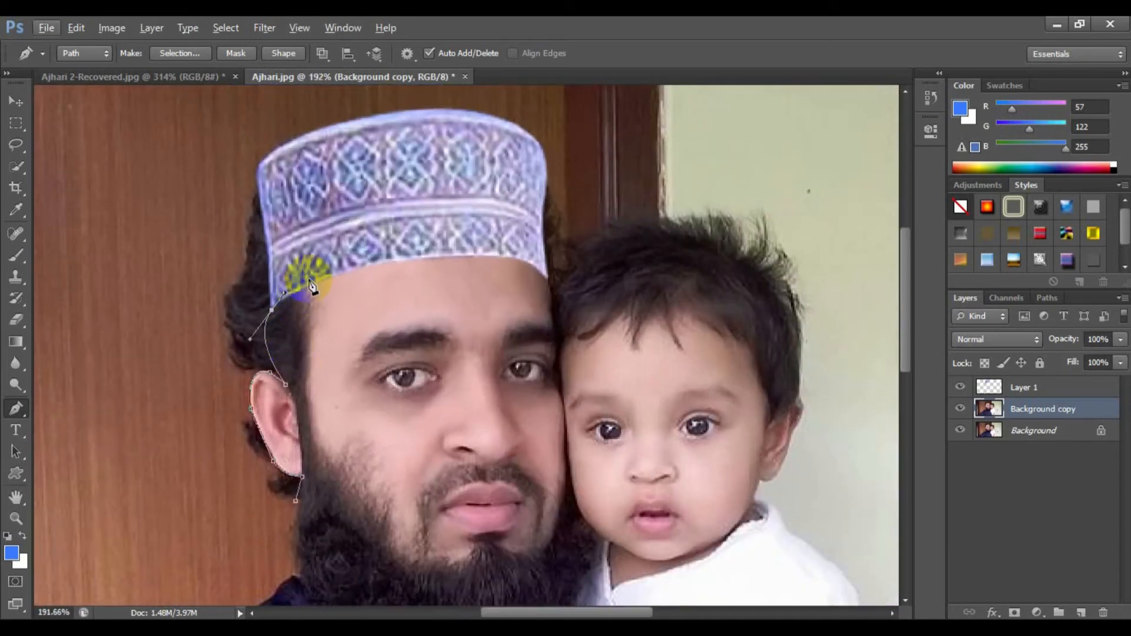
click(449, 244)
click(504, 234)
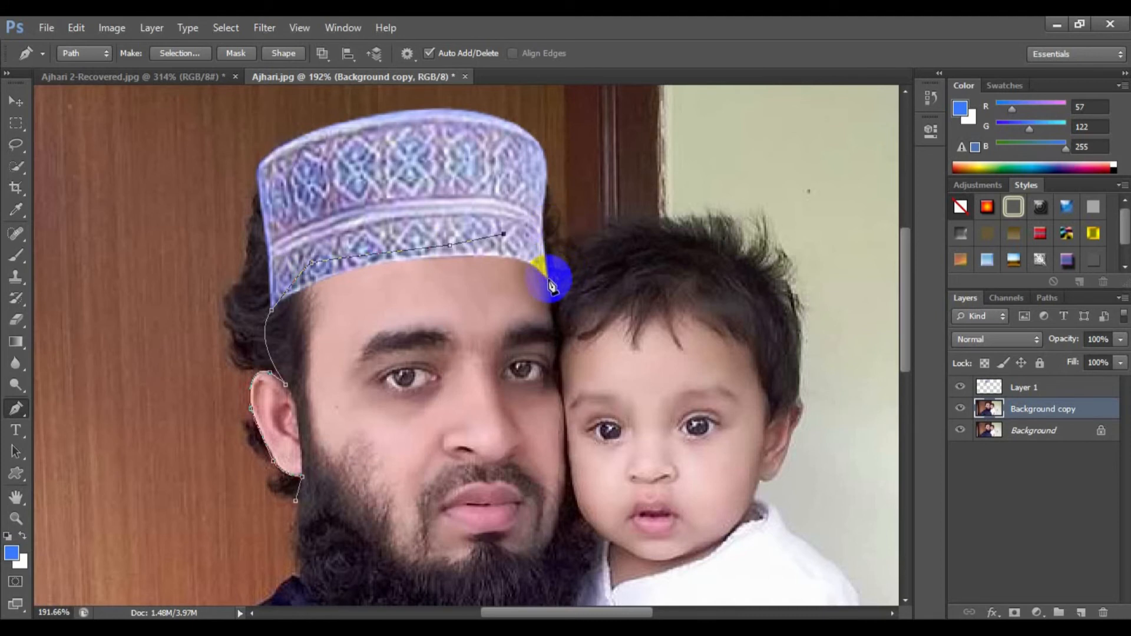
drag(549, 277, 559, 252)
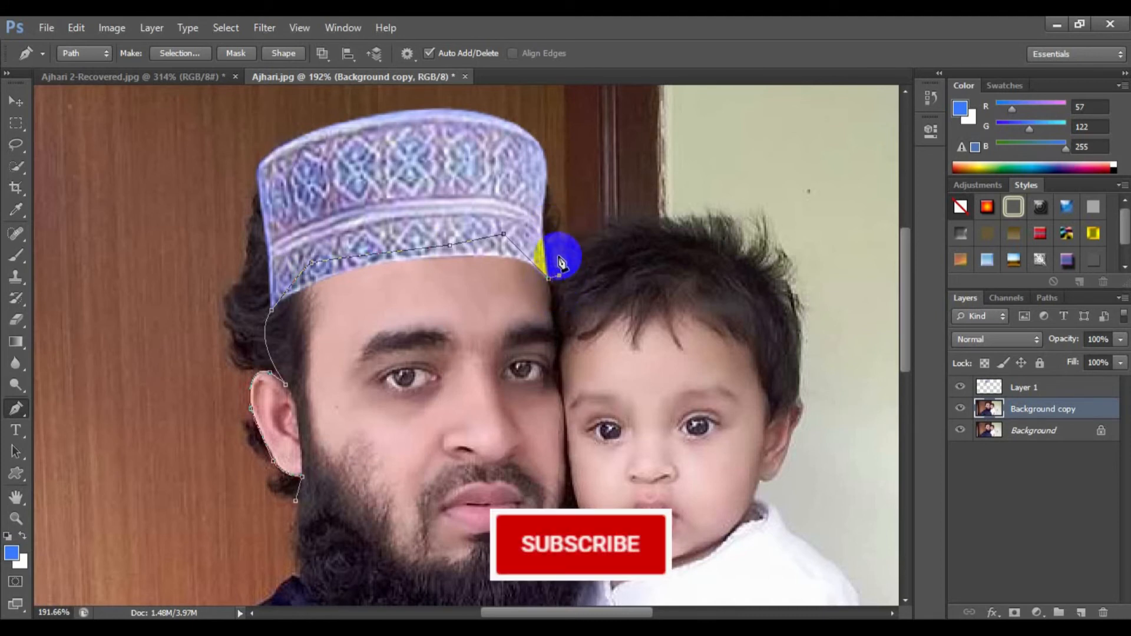
Close the path around the outside of the cap and the protruding hair, and convert it into a selection
click(564, 234)
click(570, 206)
click(556, 153)
click(465, 111)
click(437, 101)
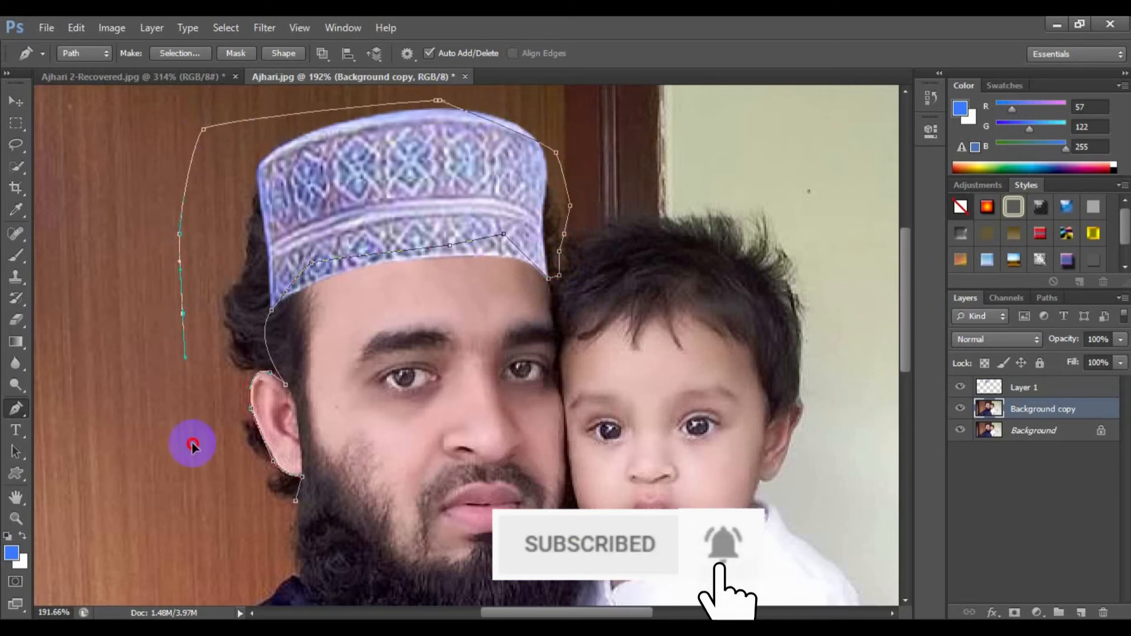
click(192, 445)
click(193, 484)
click(252, 563)
click(296, 501)
key(ctrl+Return)
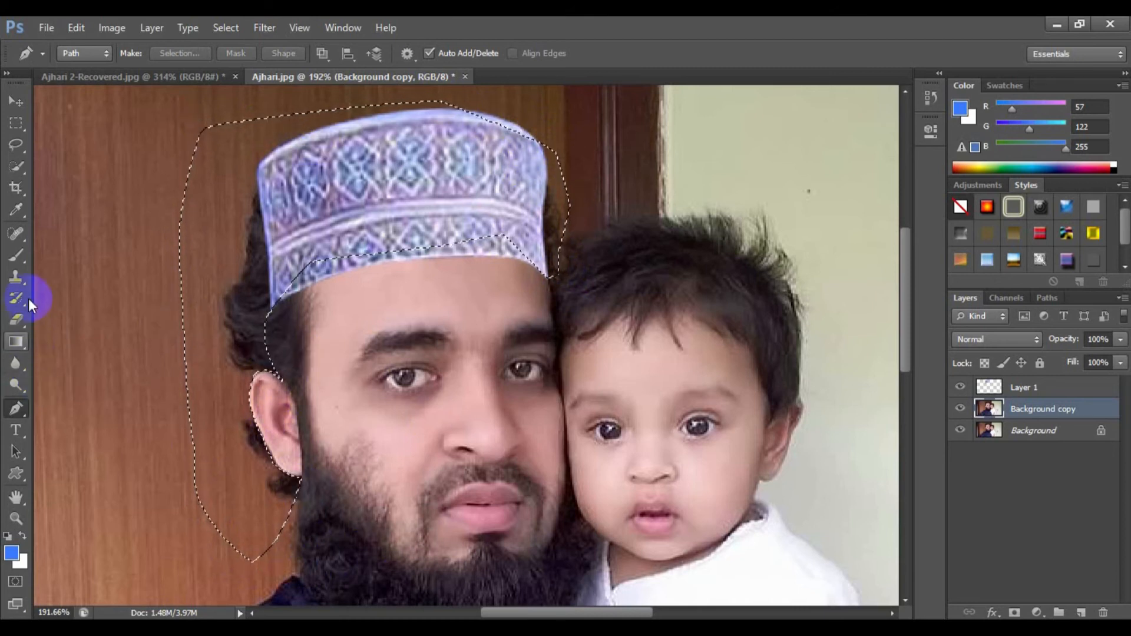
Cover the tuft of hair below the man's earlobe with nearby wooden background using the Clone Stamp tool
click(16, 277)
alt+click(339, 428)
mouse_move(271, 389)
mouse_down()
mouse_move(285, 379)
mouse_move(294, 388)
mouse_move(288, 379)
mouse_move(248, 442)
mouse_move(293, 513)
mouse_move(285, 497)
mouse_up()
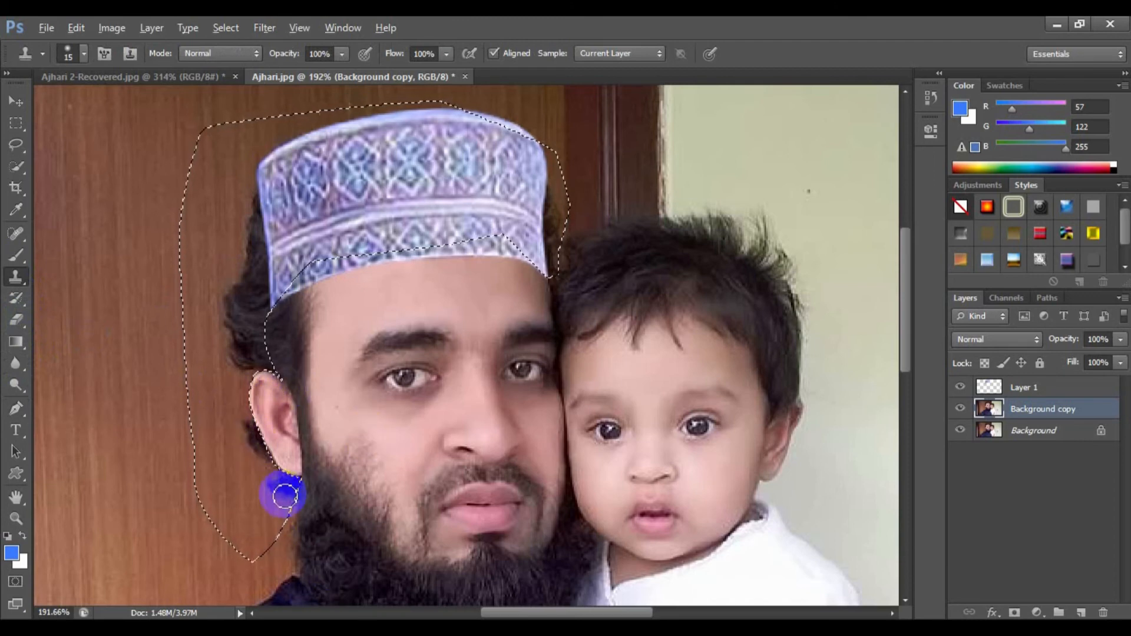
scroll(274, 495, up, 1)
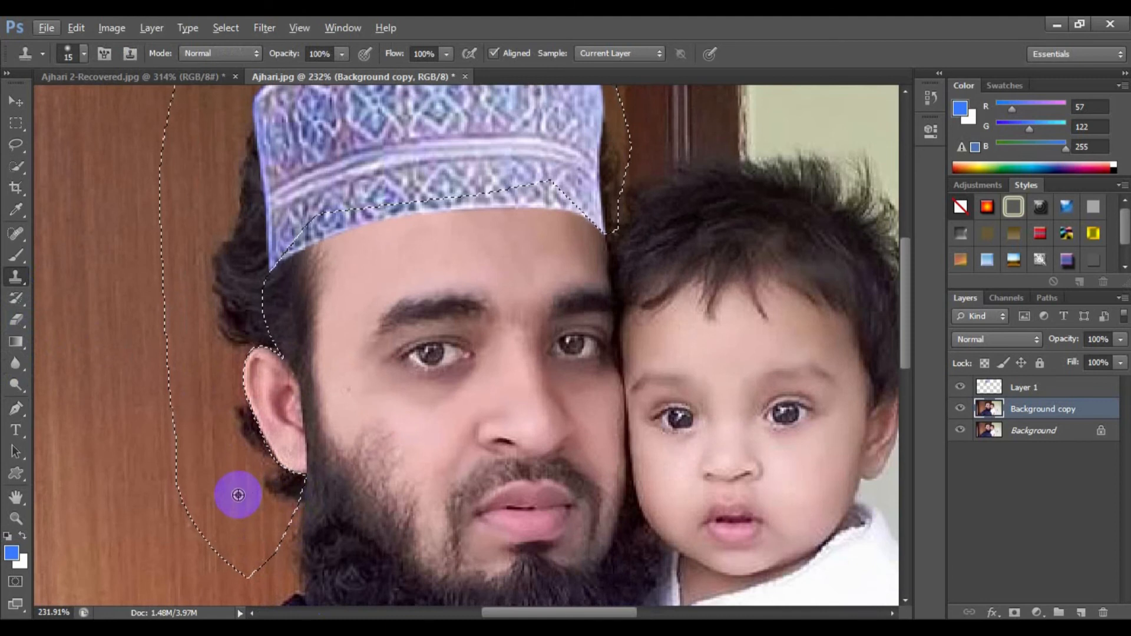
alt+click(277, 524)
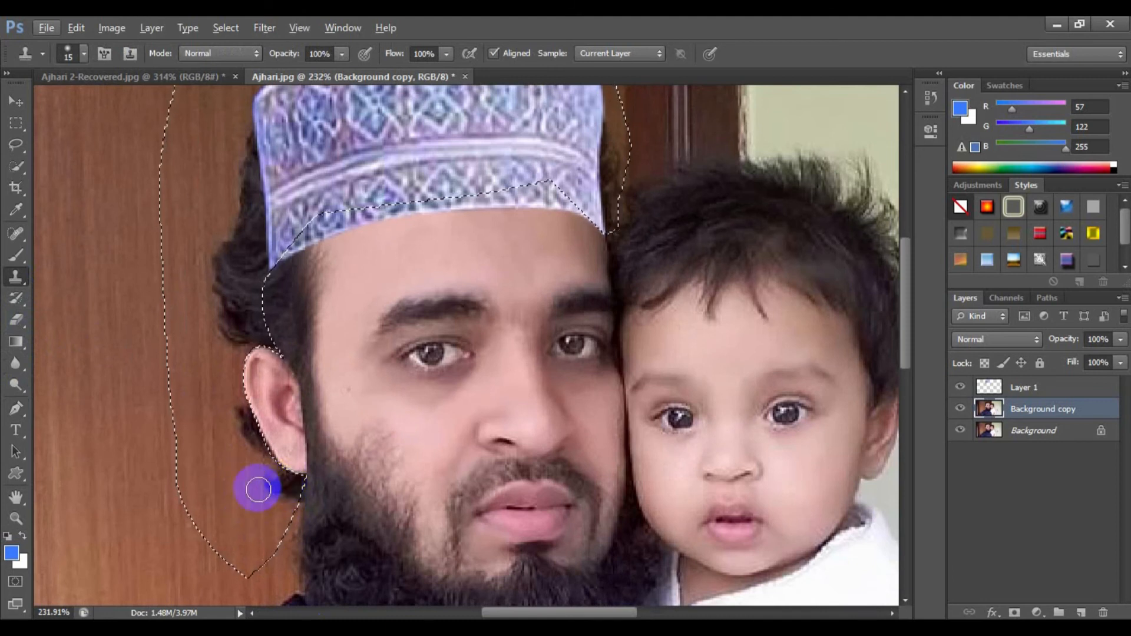
key(alt)
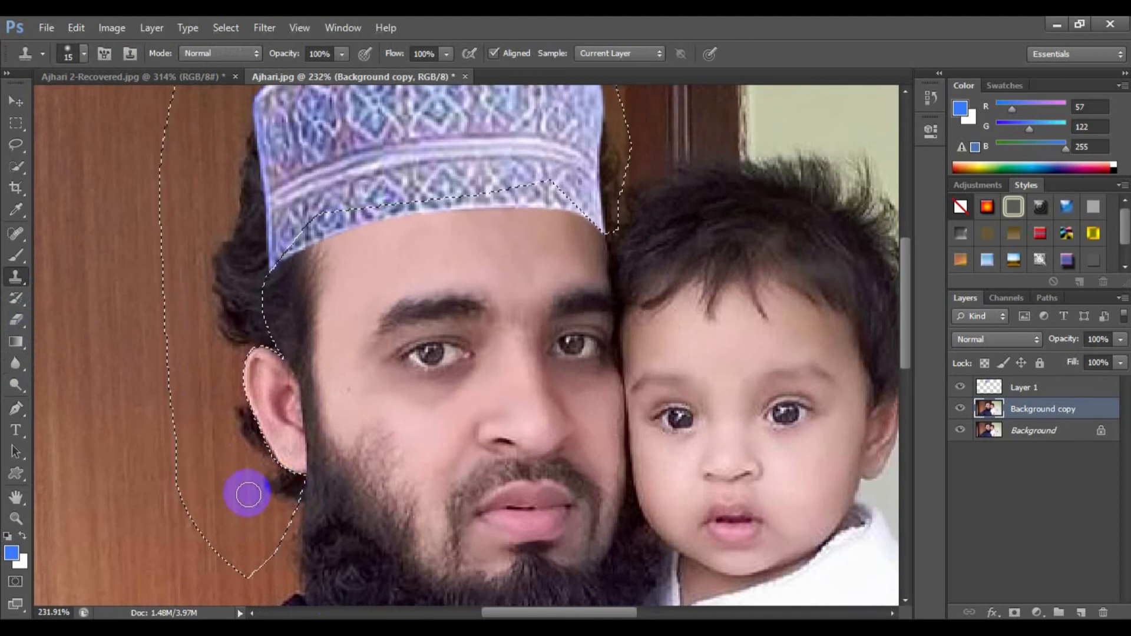
alt+click(248, 492)
drag(284, 494, 283, 487)
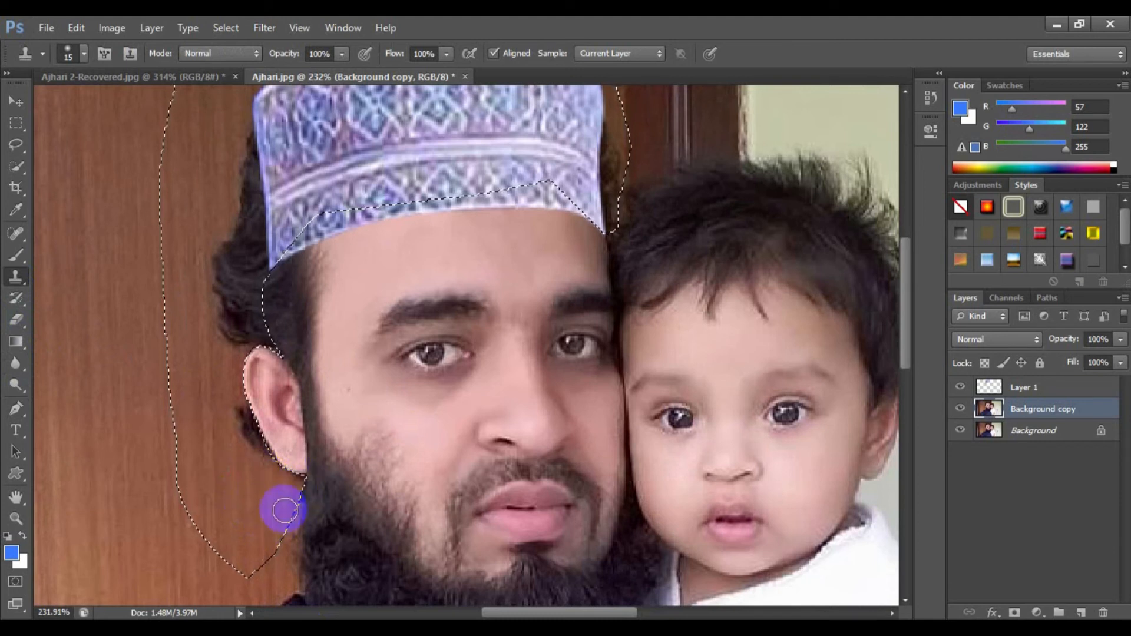
Clone the wooden background over the hair sticking out behind the ear and up along the side of the cap
mouse_move(289, 467)
mouse_down()
mouse_move(303, 467)
mouse_move(250, 460)
mouse_move(258, 321)
mouse_move(223, 281)
mouse_move(242, 235)
mouse_move(218, 225)
mouse_move(263, 298)
mouse_move(253, 204)
mouse_up()
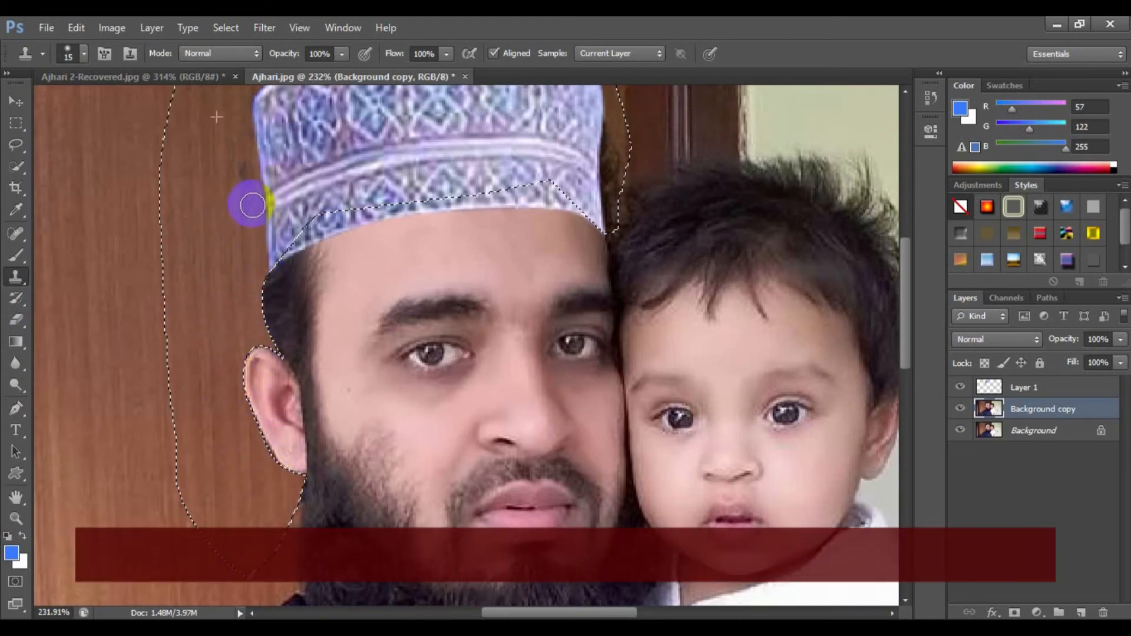
drag(235, 272, 218, 439)
click(228, 259)
Clone the door background over the hair between the cap and the child's head with a brush size of 9
drag(363, 565, 309, 352)
mouse_move(472, 304)
mouse_down()
mouse_move(372, 456)
mouse_move(246, 520)
mouse_up()
mouse_move(334, 389)
mouse_down()
mouse_move(371, 356)
mouse_move(360, 362)
mouse_move(308, 331)
mouse_move(338, 396)
mouse_up()
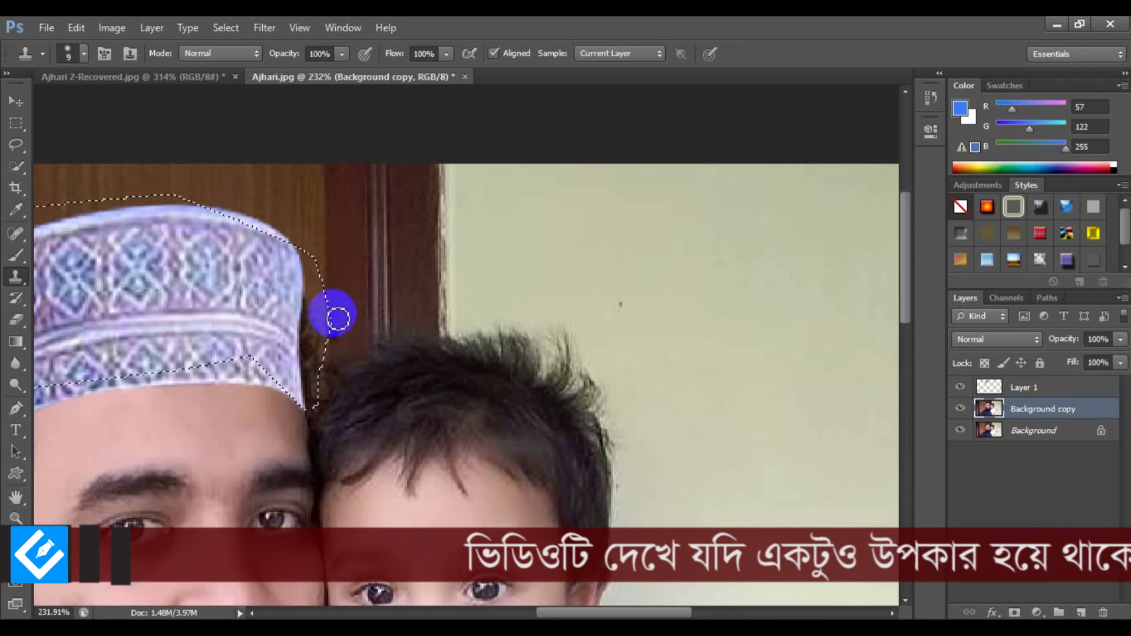
alt+click(323, 302)
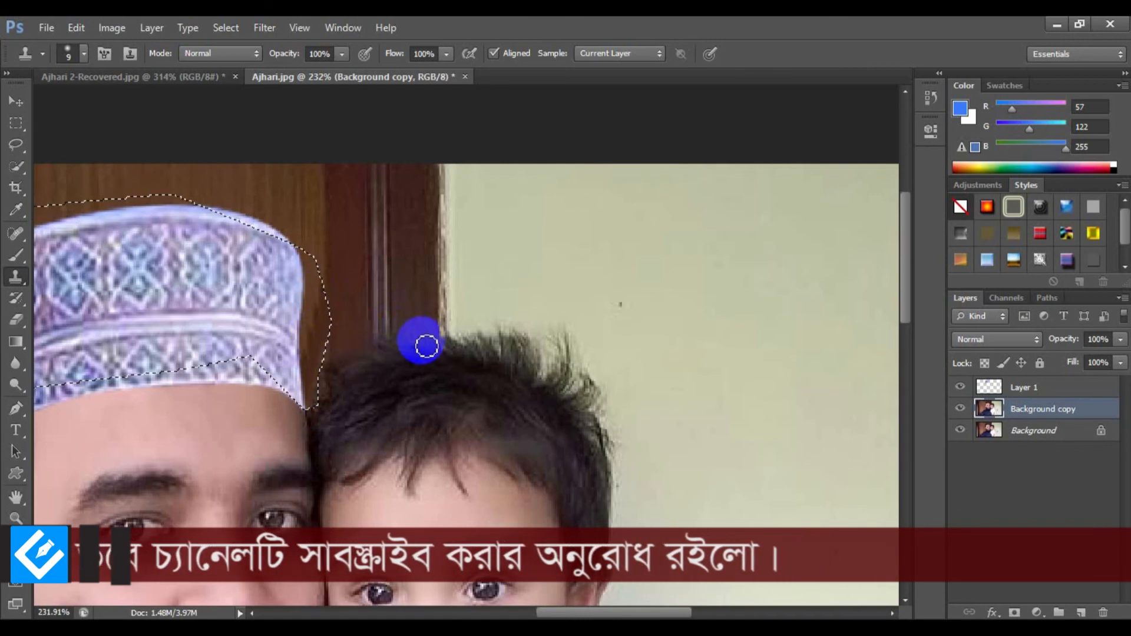
Switch to the Move tool and clear the selection around the cap
scroll(425, 345, down, 10)
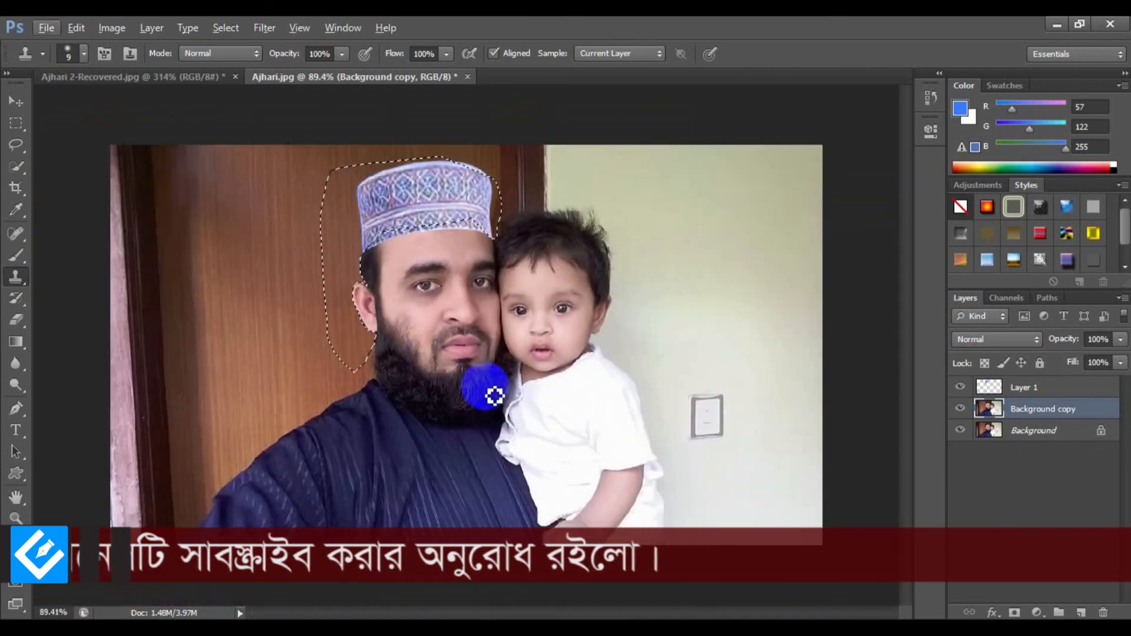
click(20, 106)
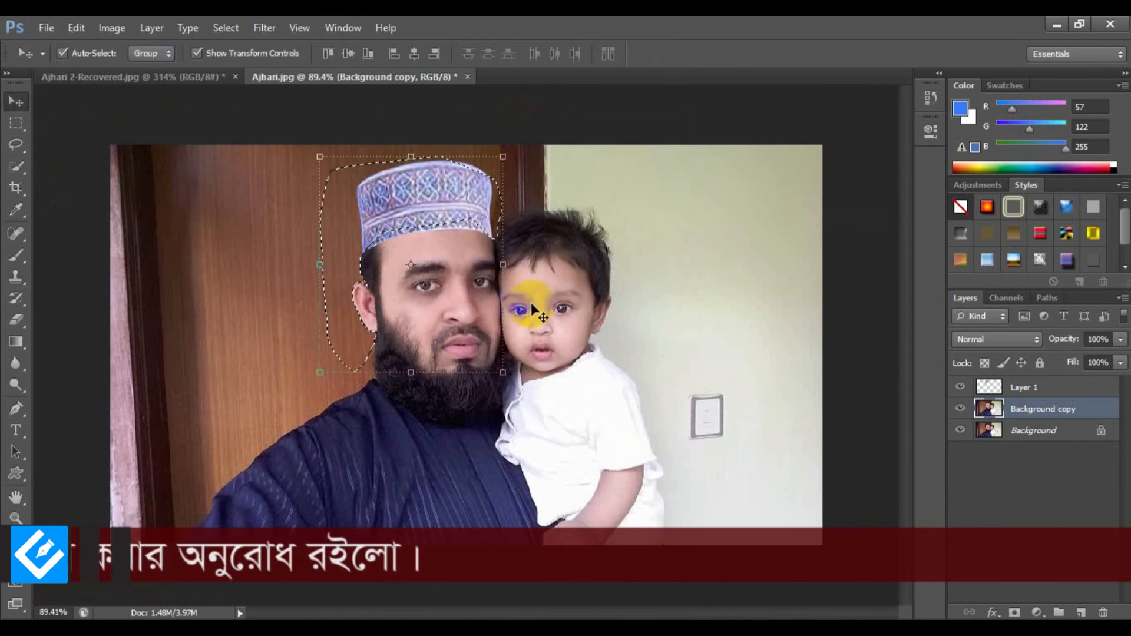
key(ctrl+d)
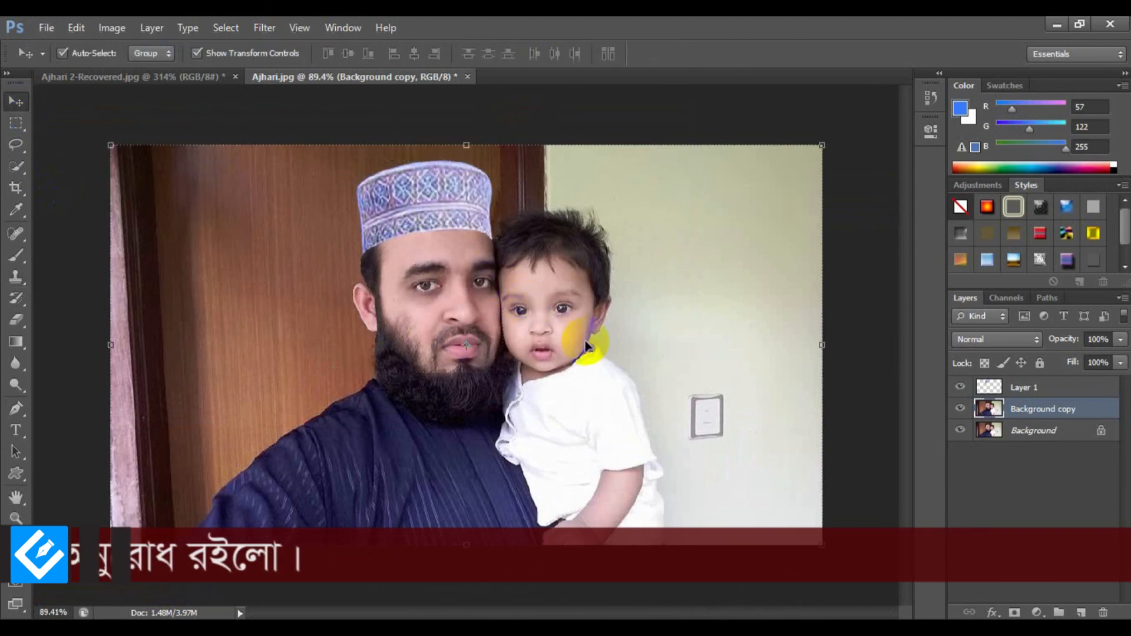